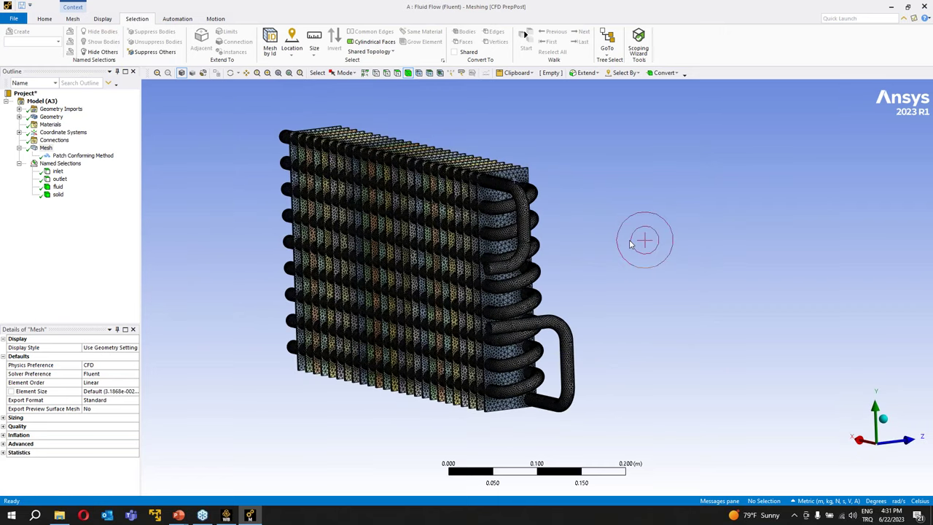
- Check the mesh options, then close Ansys Meshing to return to the Workbench project
right_click(48, 150)
key("Escape")
key("Escape")
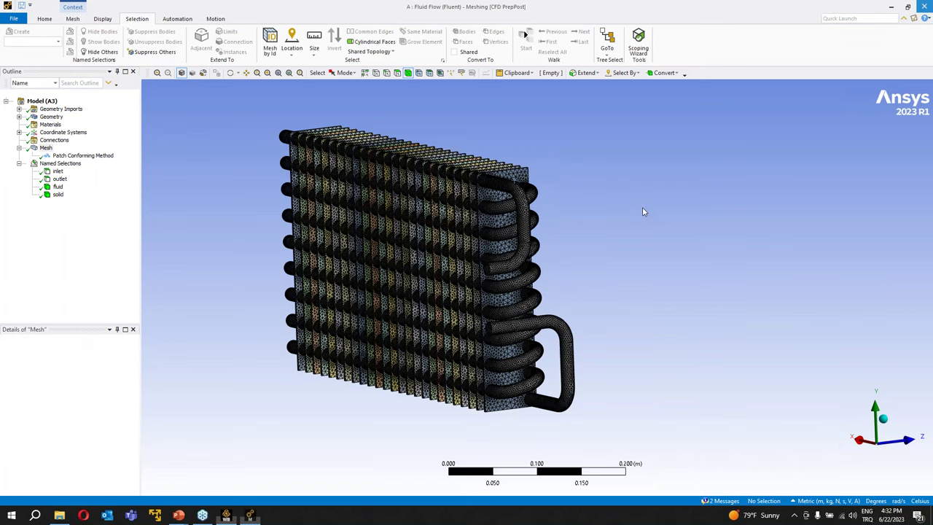
key("alt+F4")
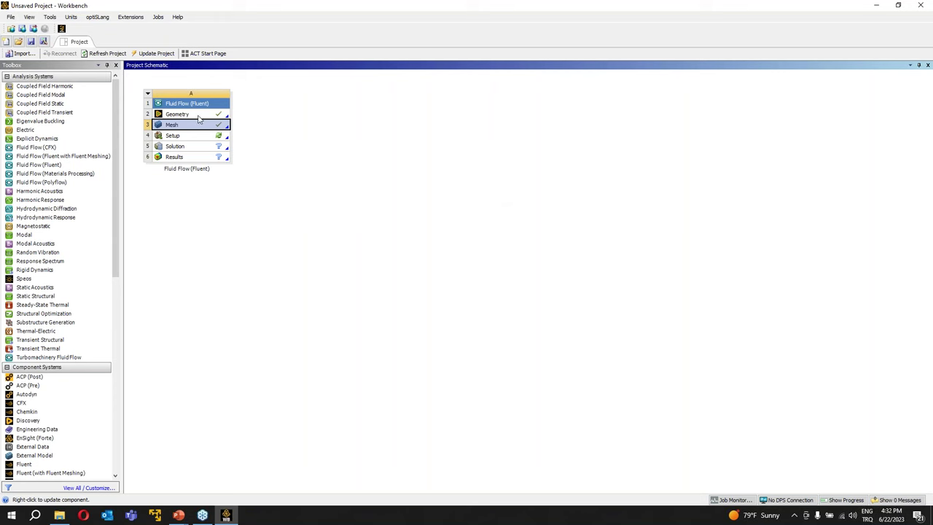
- Launch Fluent from the Setup cell in double precision with 16 solver processes
left_click(183, 137)
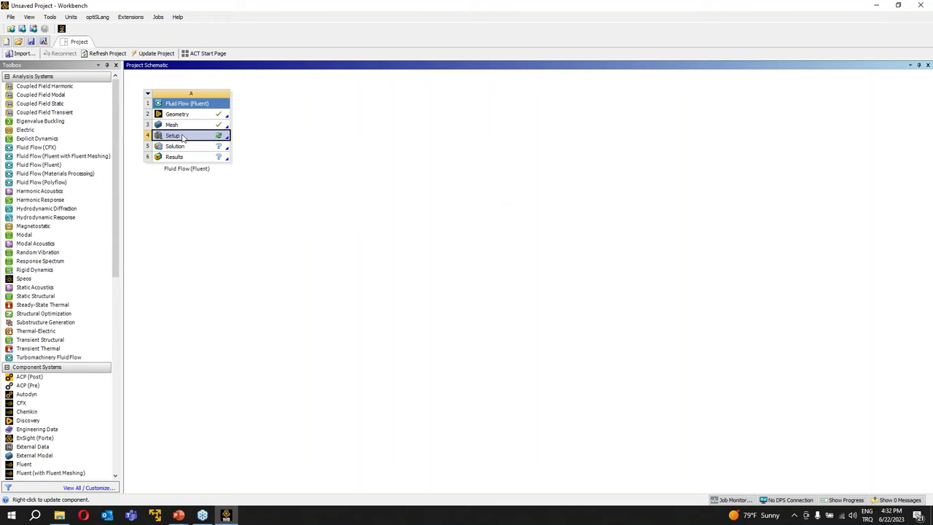
right_click(183, 137)
left_click(193, 141)
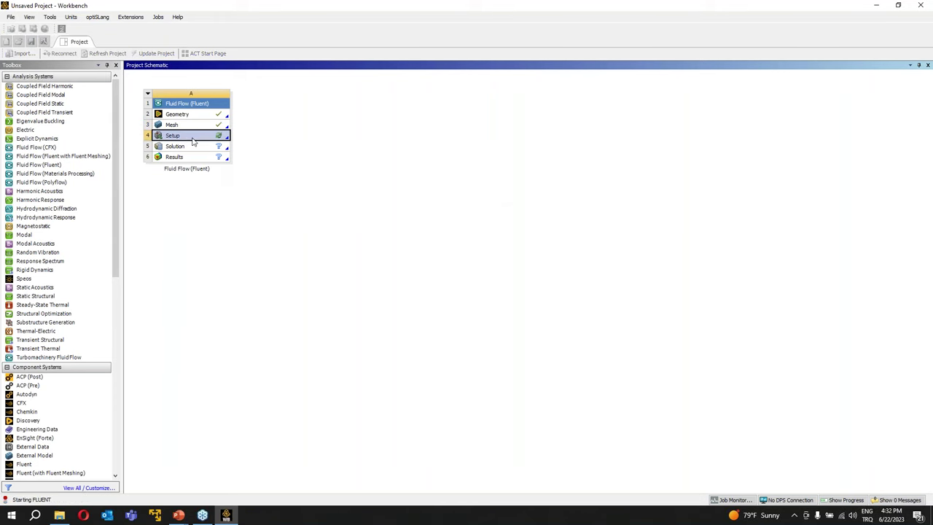
left_click(478, 188)
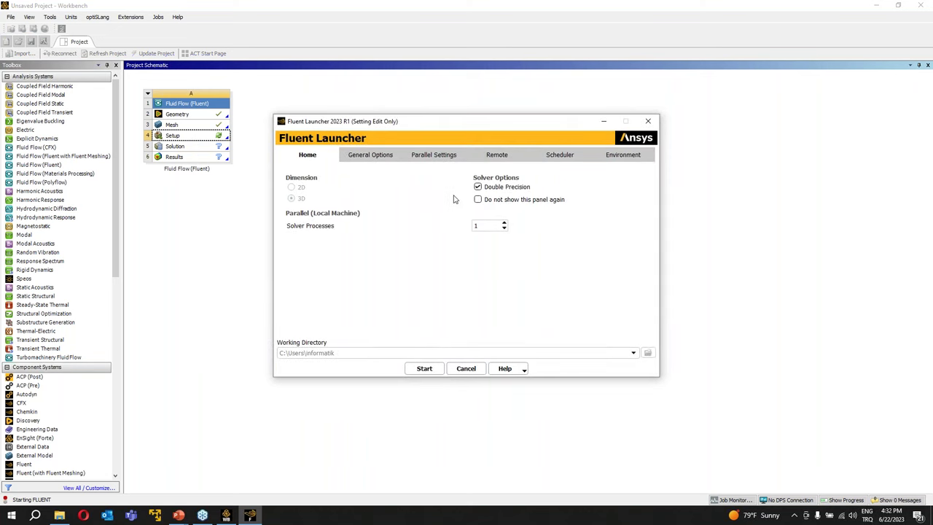
double_click(481, 227)
left_click(430, 364)
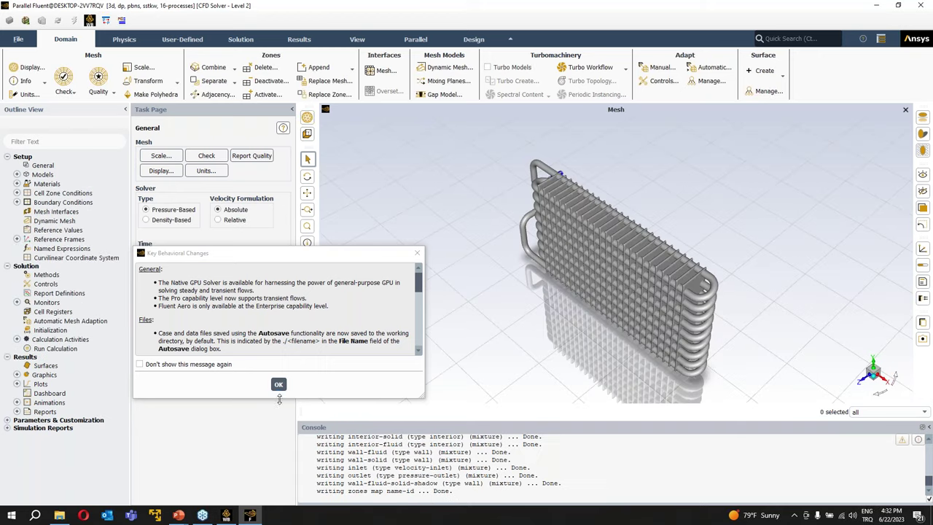
- Dismiss the Key Behavioral Changes notice and orbit the heat exchanger to inspect the fins
left_click(279, 386)
left_click_drag(572, 296, 783, 257)
left_click_drag(518, 258, 584, 327)
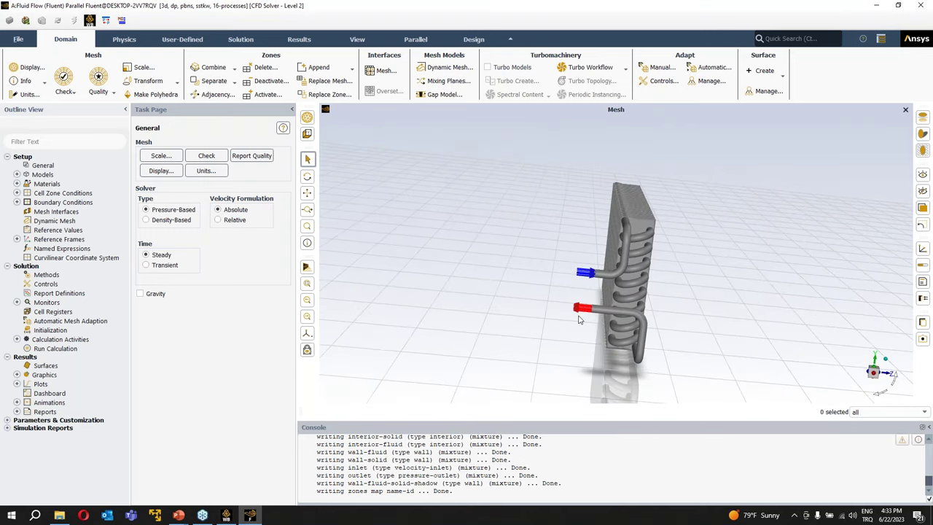
left_click_drag(539, 273, 419, 263)
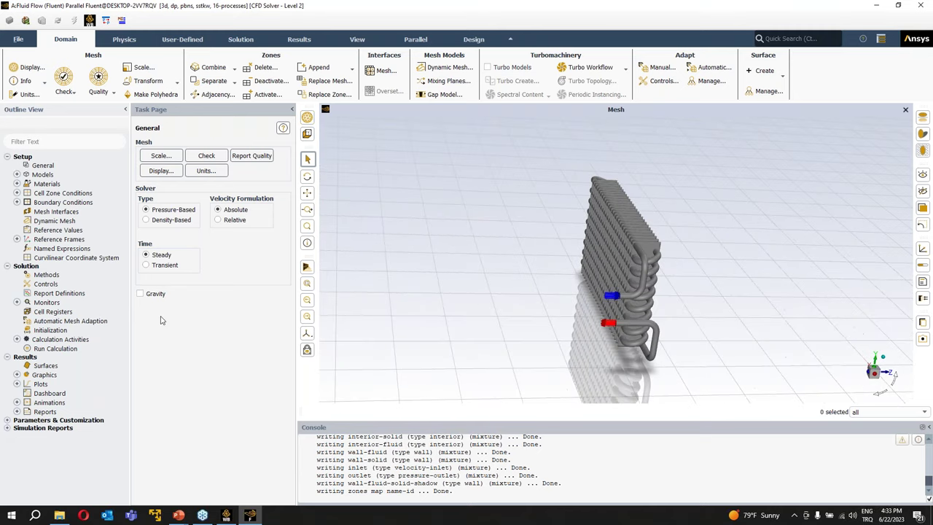
left_click_drag(523, 289, 324, 295)
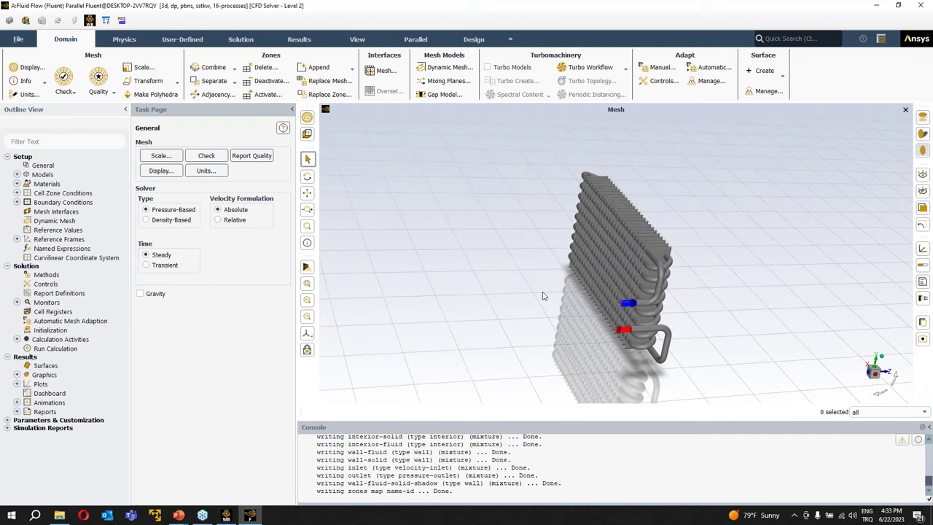
- Enable gravity with a Y acceleration of -9.81 m/s²
left_click(141, 294)
double_click(167, 330)
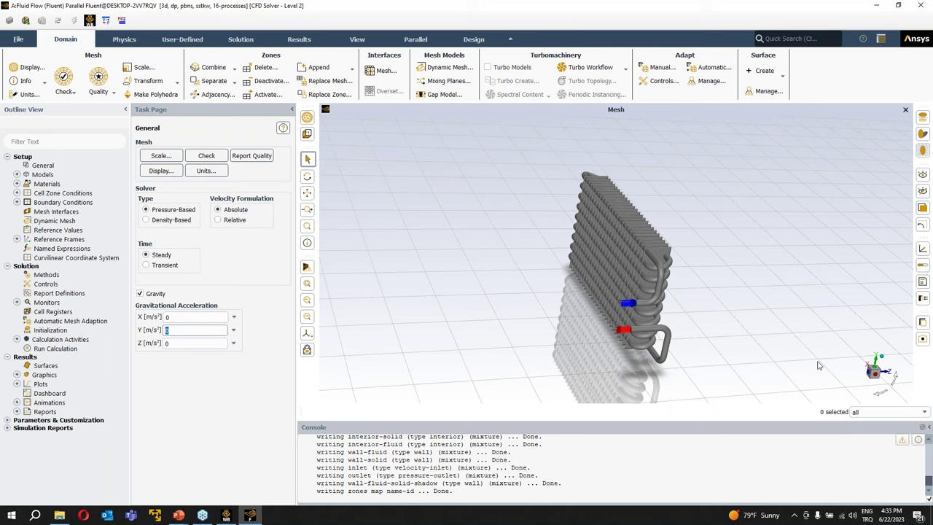
left_click(203, 334)
left_click_drag(689, 254, 603, 224)
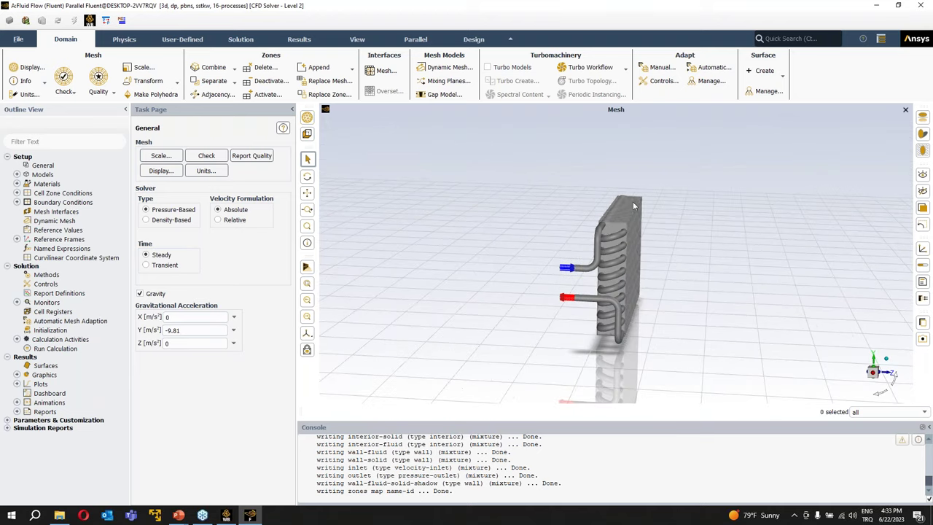
left_click_drag(423, 242, 554, 235)
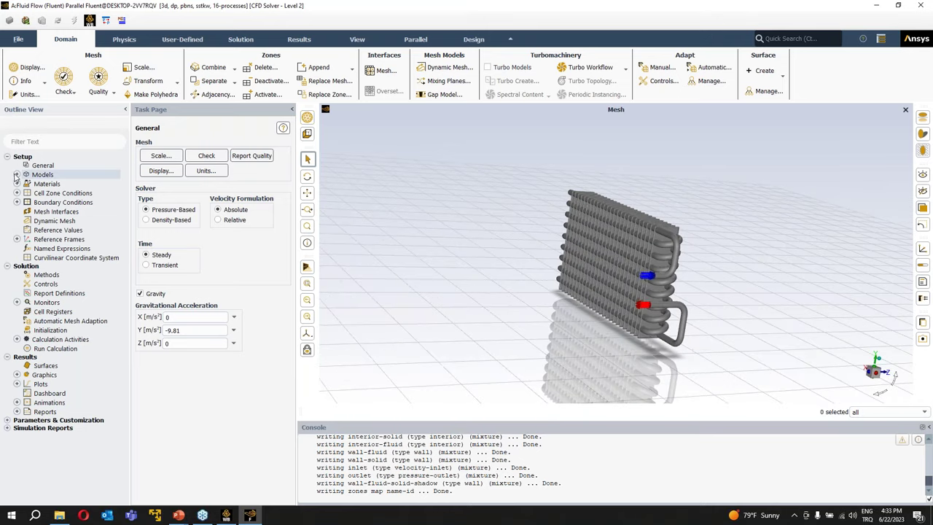
- Expand the Models branch and switch on the Energy Equation
left_click(17, 175)
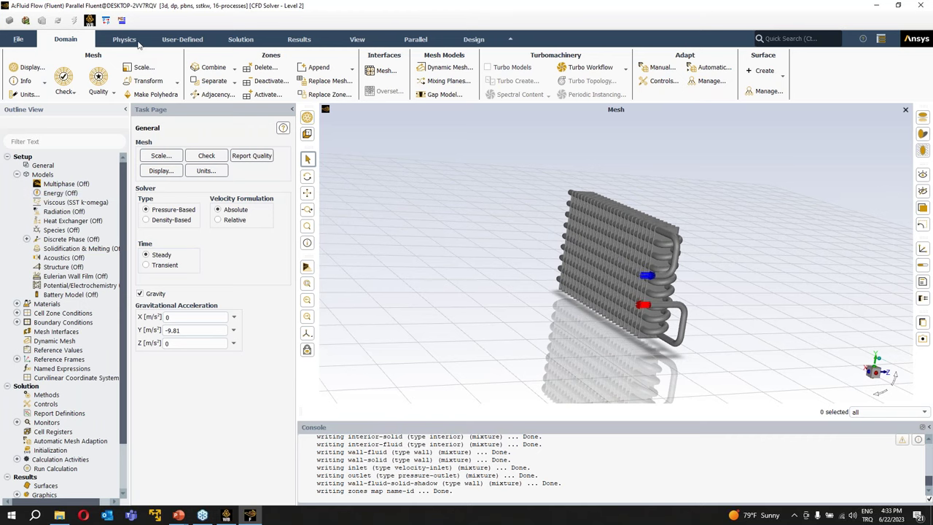
left_click(125, 40)
left_click(170, 41)
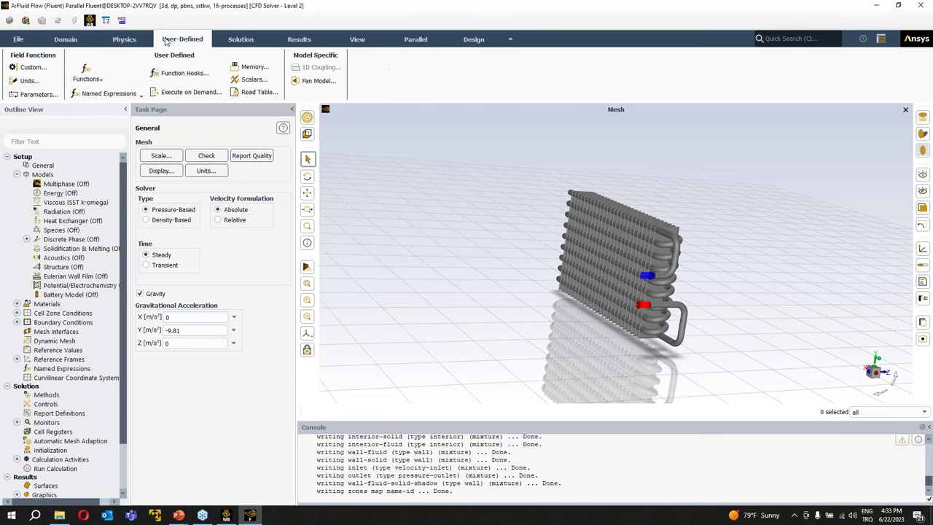
left_click(76, 41)
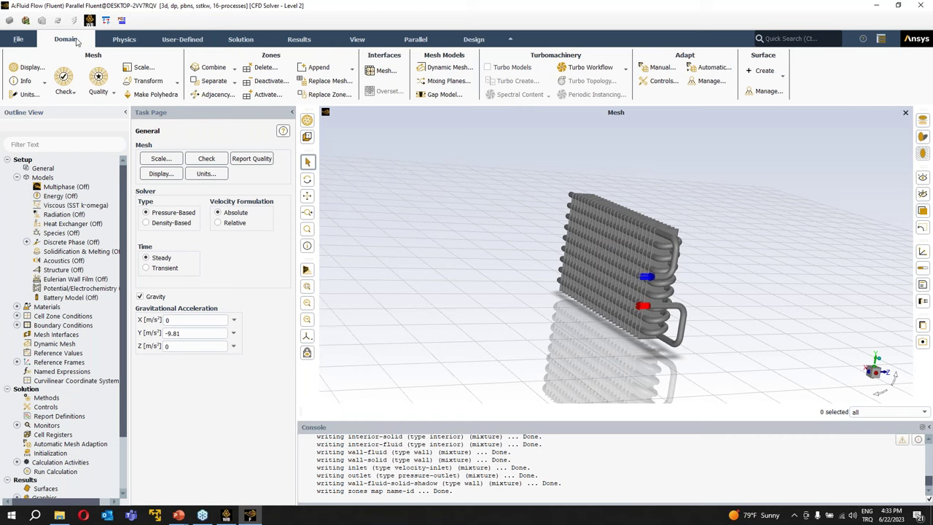
left_click(243, 40)
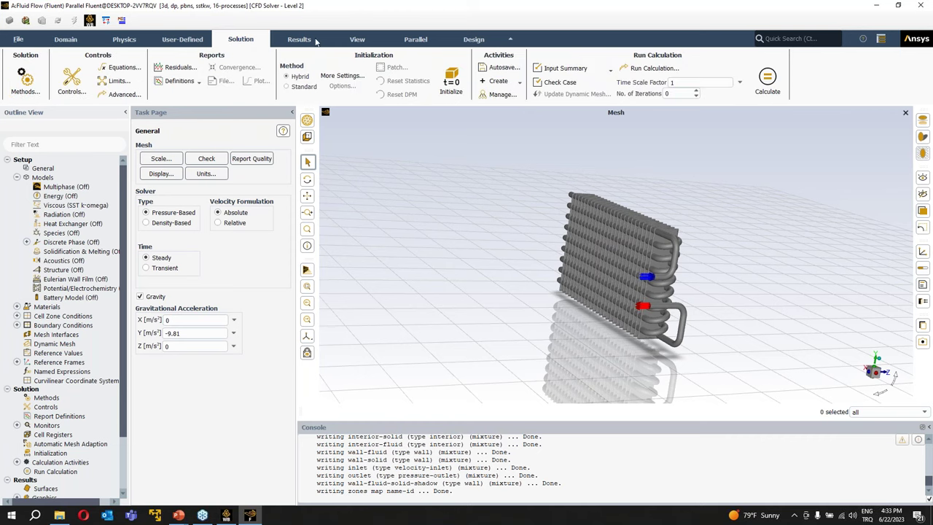
left_click(169, 41)
left_click(136, 41)
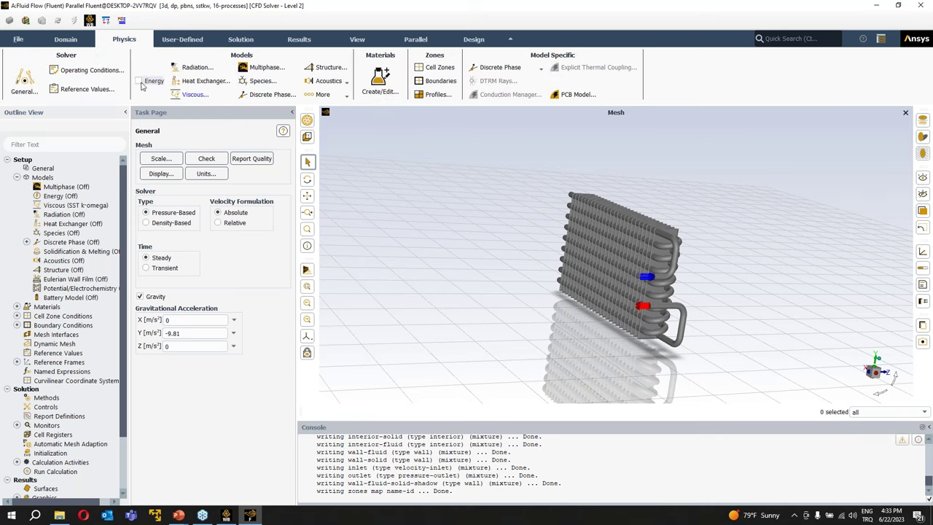
left_click(74, 41)
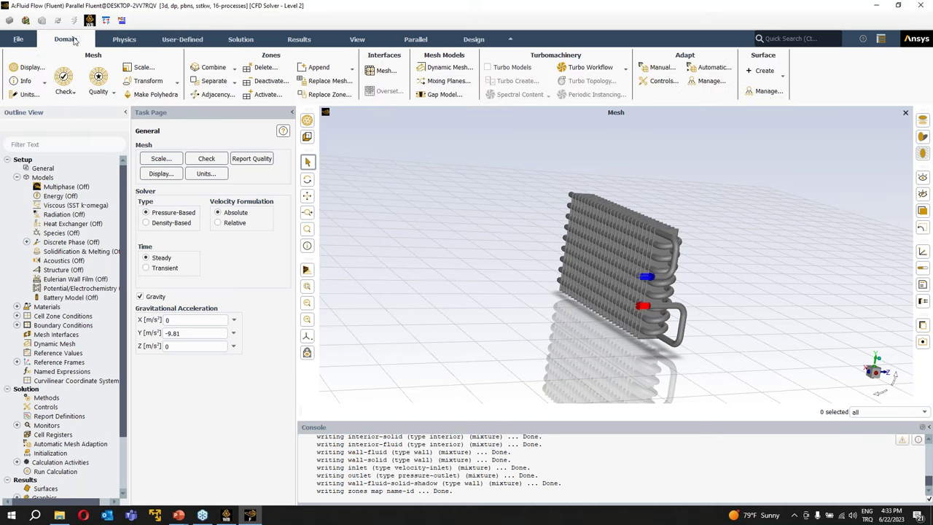
double_click(73, 197)
left_click(145, 281)
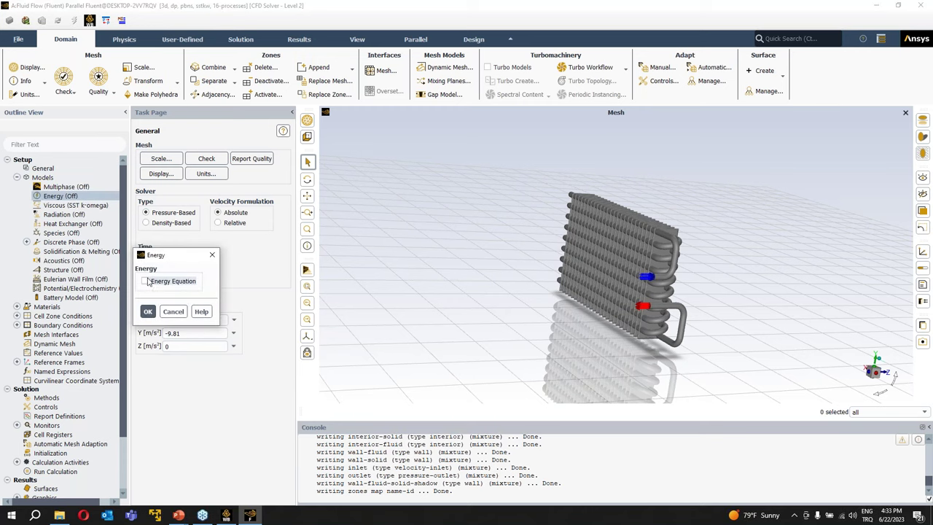
left_click(150, 313)
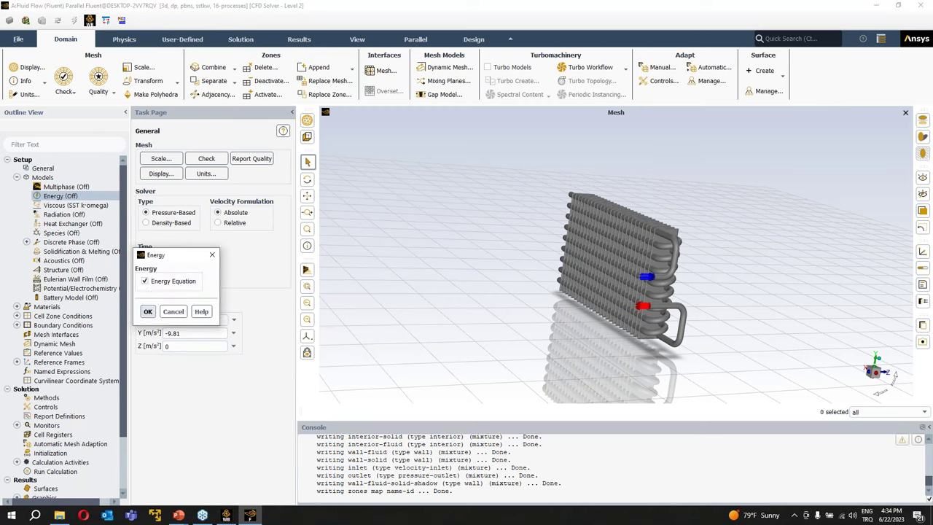
- Confirm the Viscous model stays SST k-omega
left_click(80, 207)
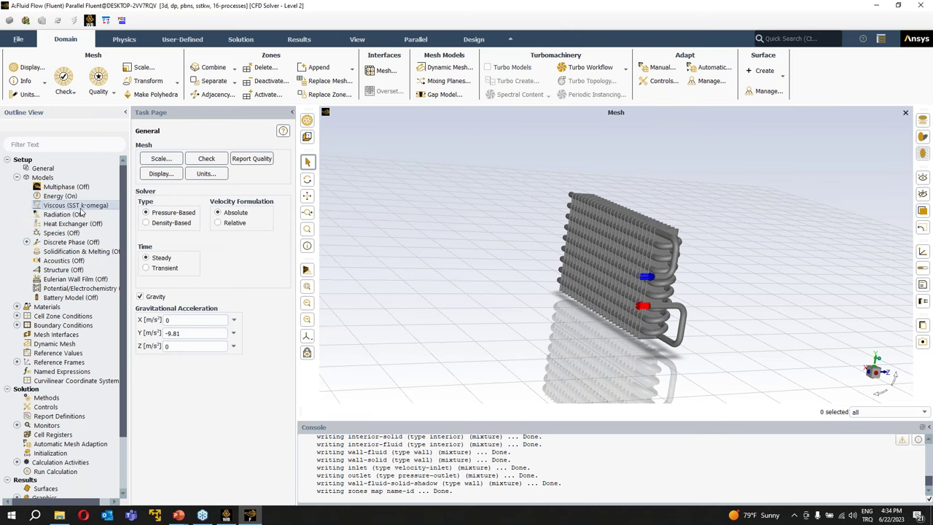
double_click(80, 206)
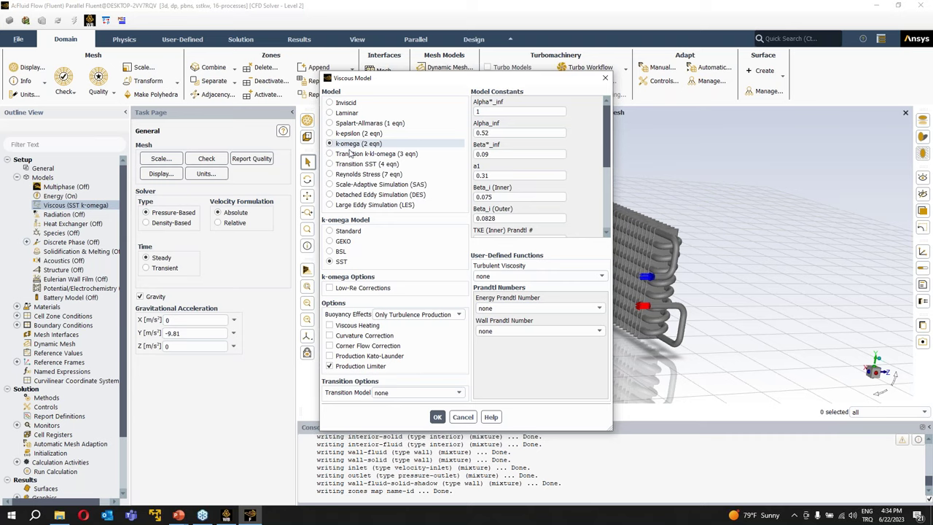
left_click_drag(399, 85, 341, 78)
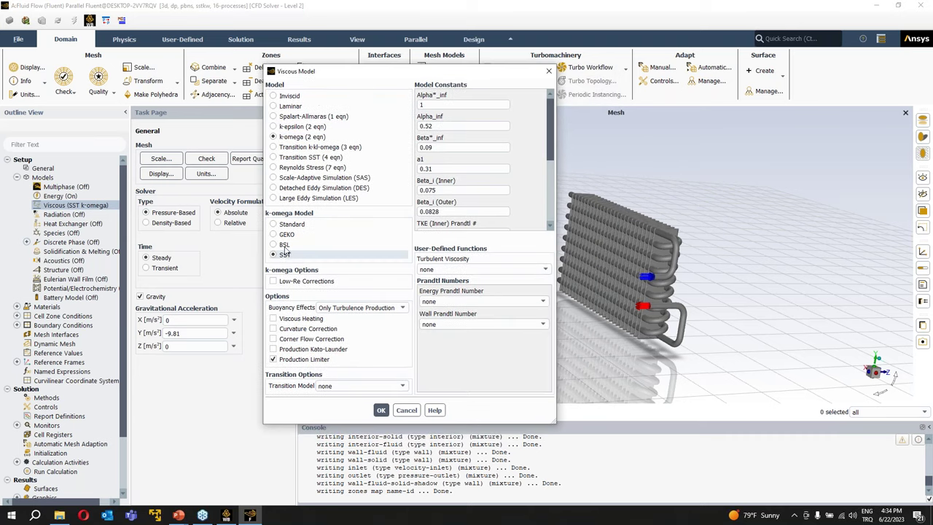
left_click(381, 410)
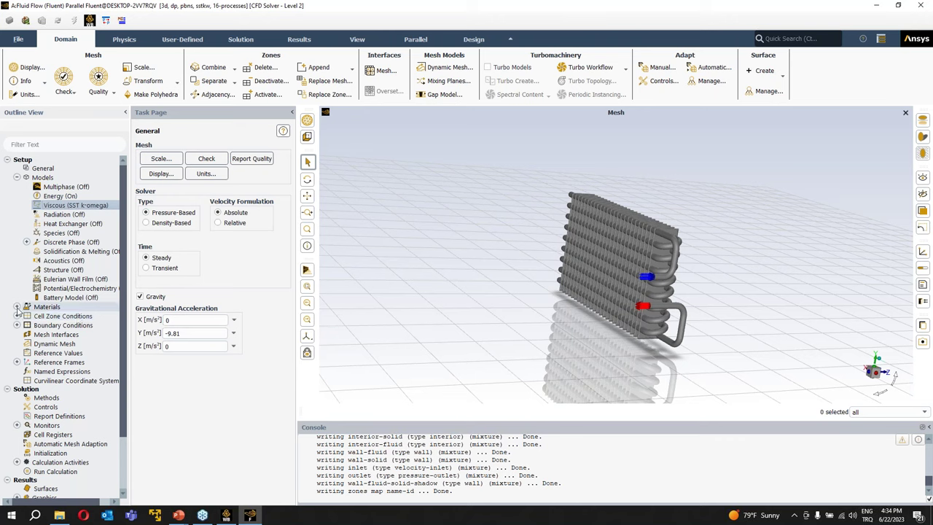
- Copy water-liquid (h2o<l>) from the Fluent Database into the case materials
left_click(45, 307)
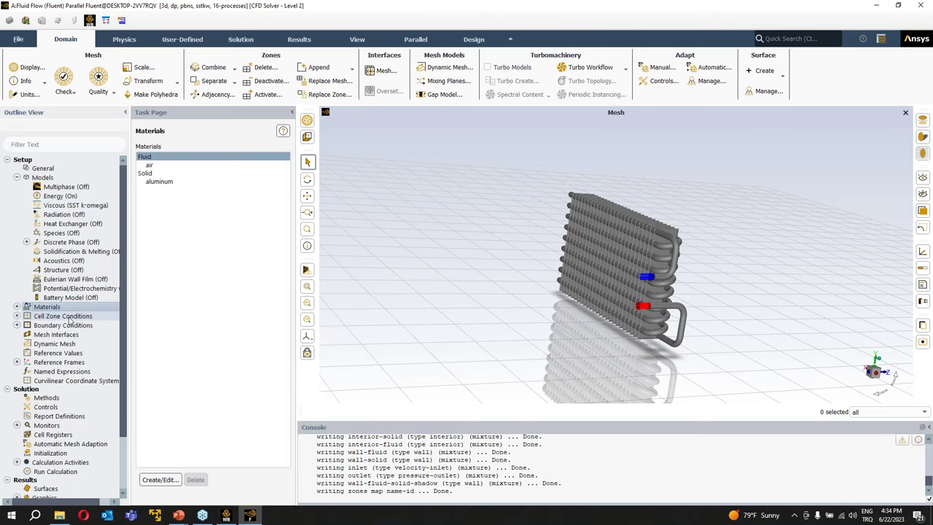
left_click_drag(588, 292, 394, 255)
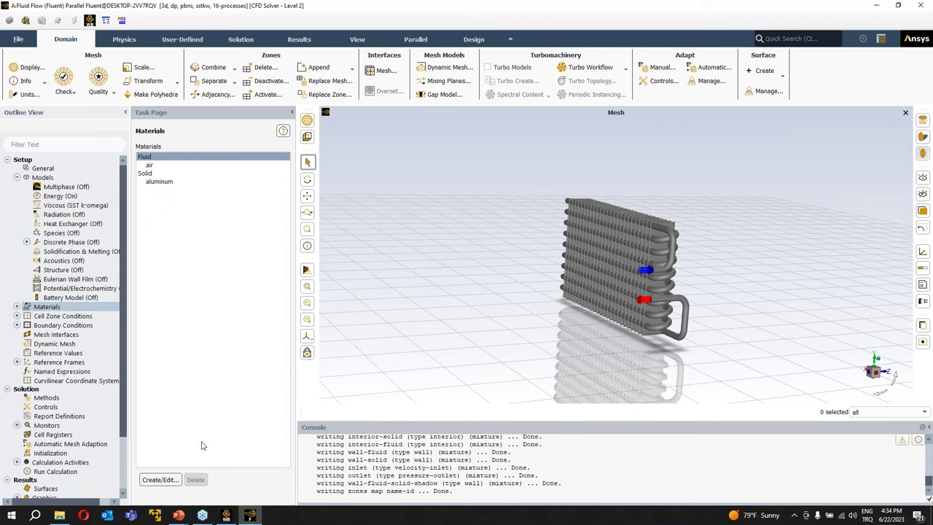
left_click(158, 479)
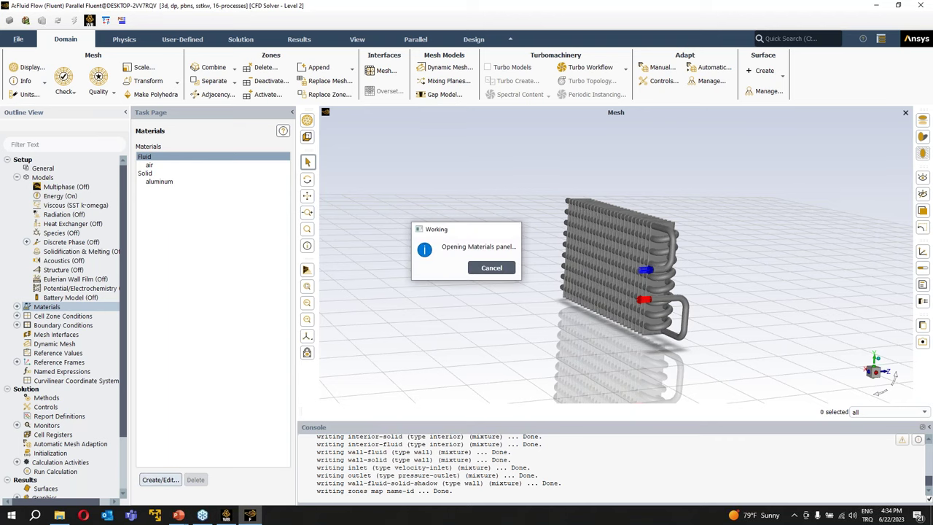
left_click(656, 177)
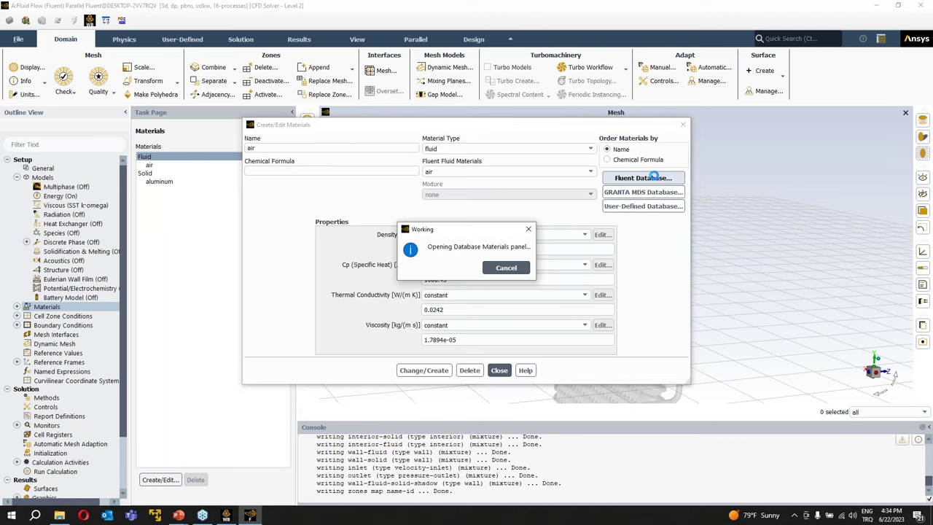
left_click_drag(306, 304, 302, 342)
left_click(169, 312)
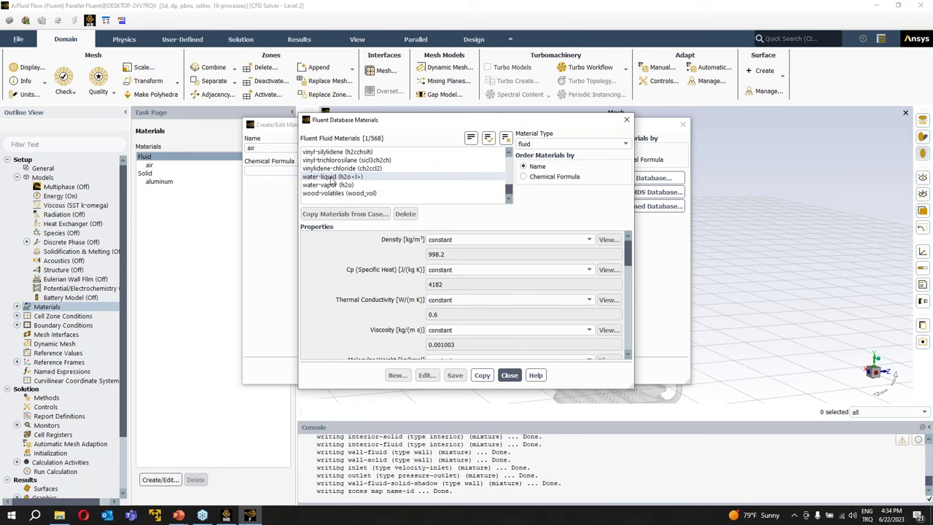
left_click(336, 180)
left_click(481, 374)
- Close the database and material dialogs and check water-liquid in the materials list
left_click(510, 375)
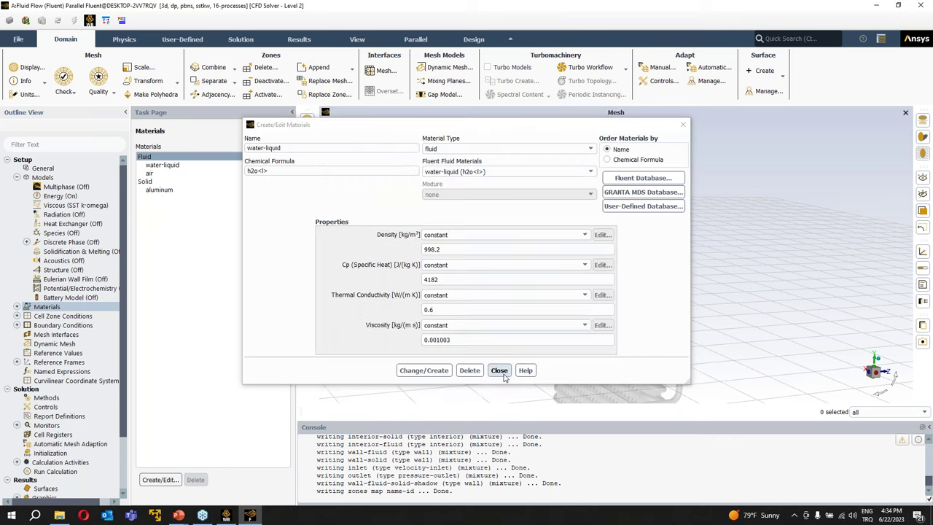
left_click(499, 371)
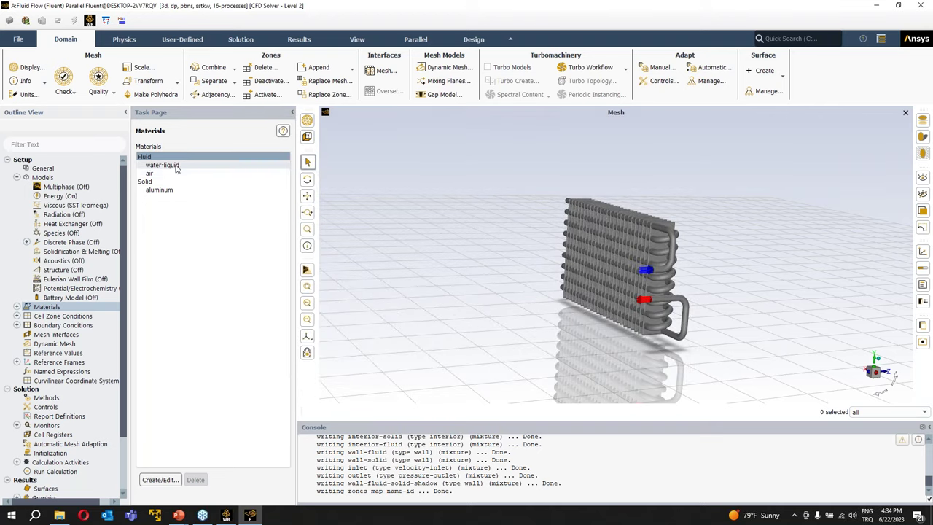
left_click(171, 166)
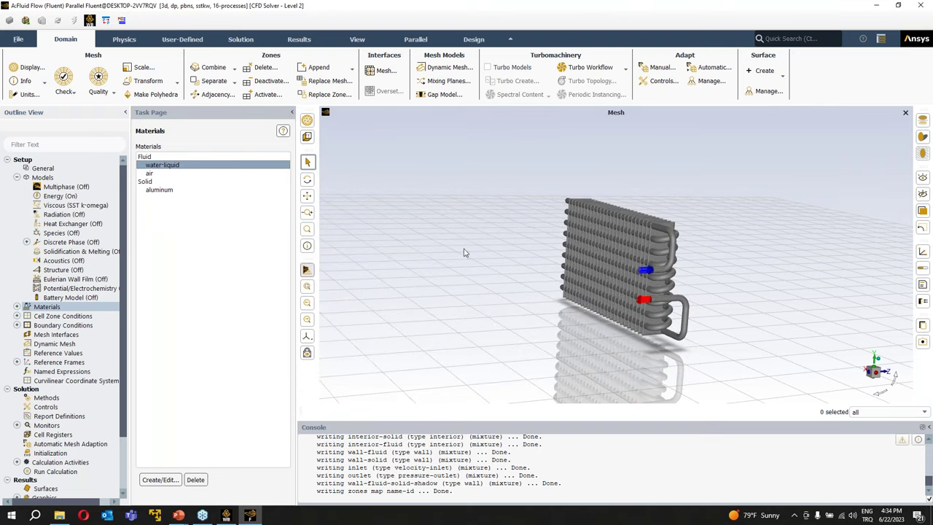
scroll(726, 235, "up", 3)
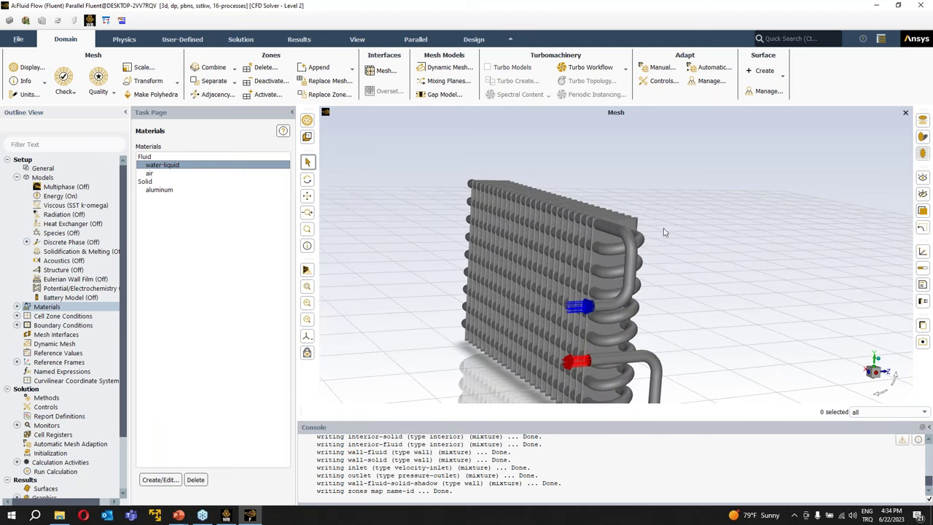
left_click_drag(717, 301, 458, 304)
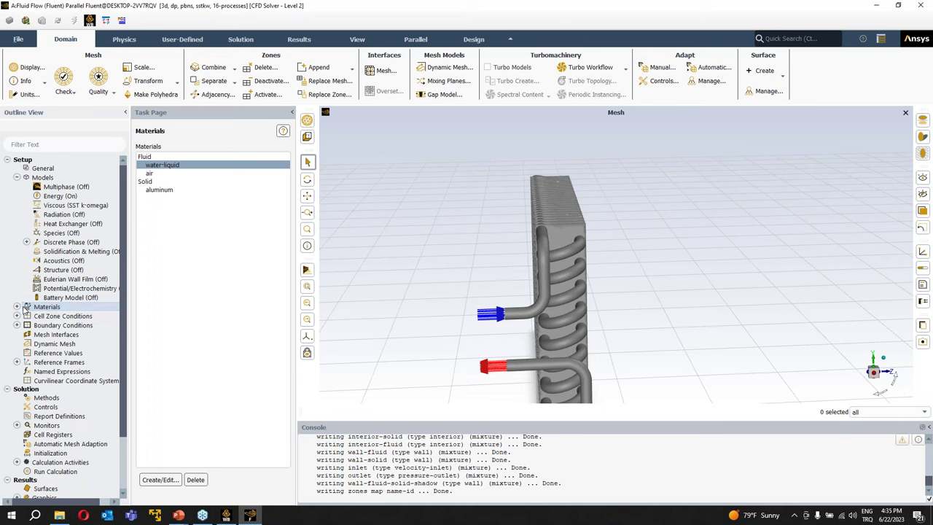
- Set the fluid cell zone's material to water-liquid in its zone settings
left_click(17, 316)
double_click(38, 316)
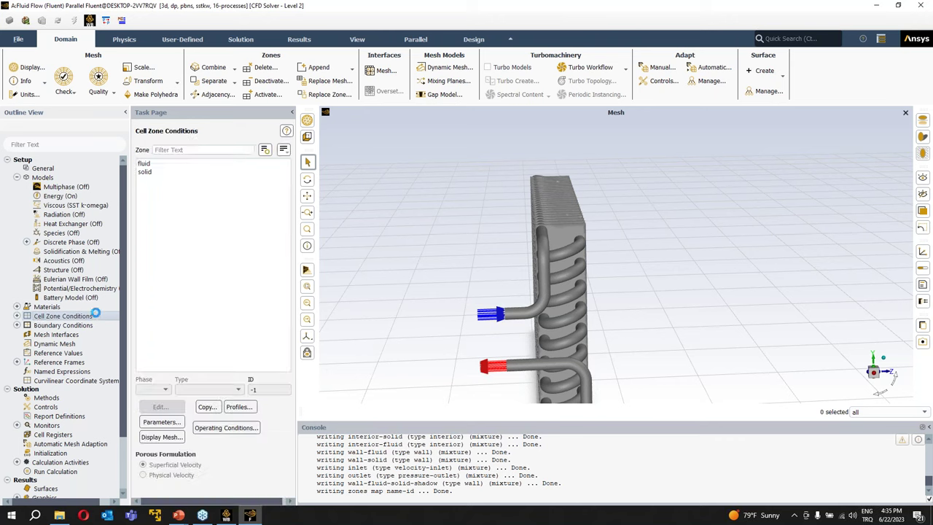
left_click(149, 164)
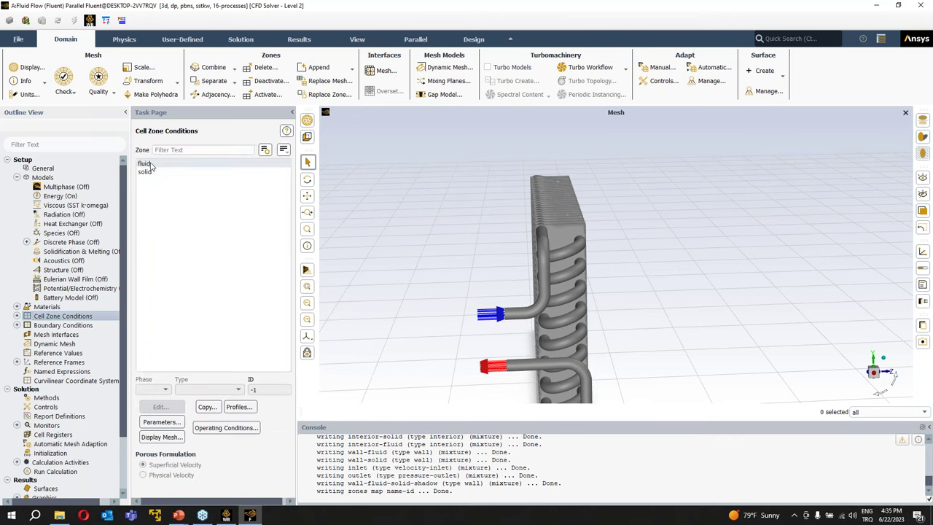
left_click(162, 409)
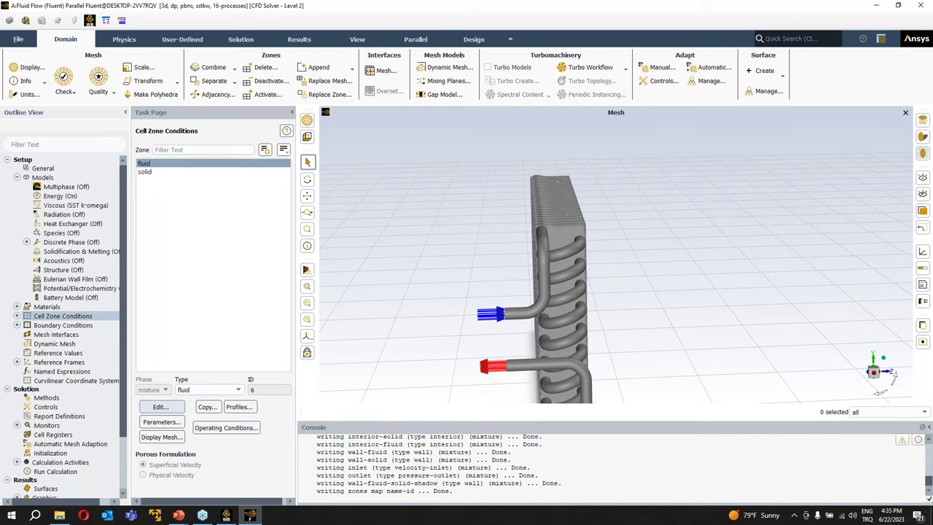
left_click(257, 292)
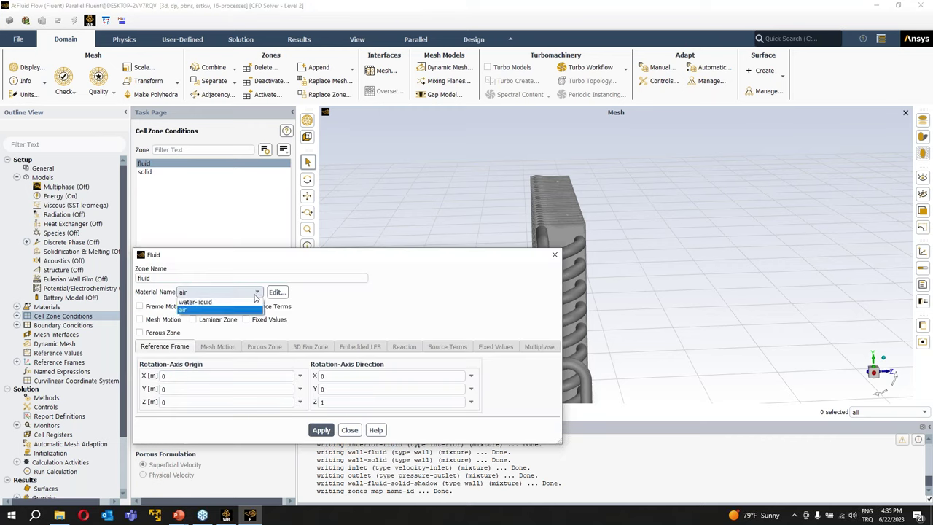
left_click(203, 303)
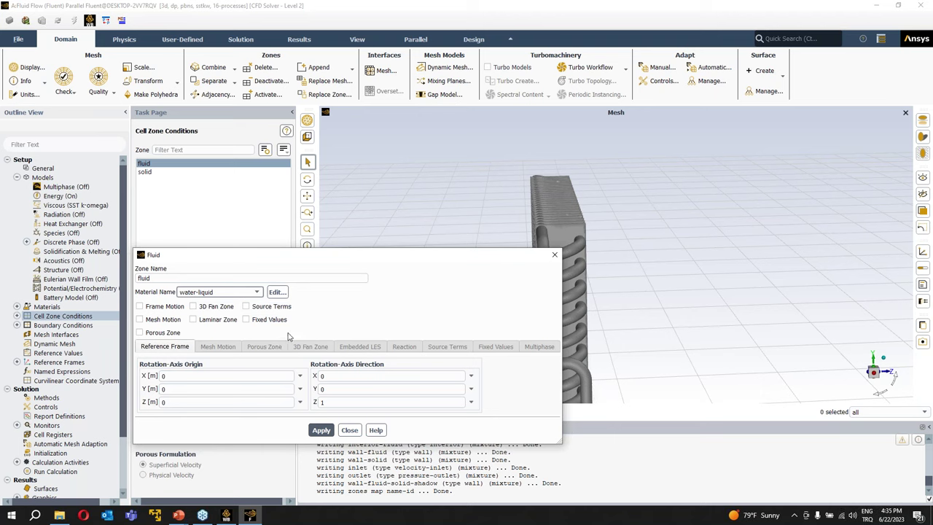
left_click(349, 430)
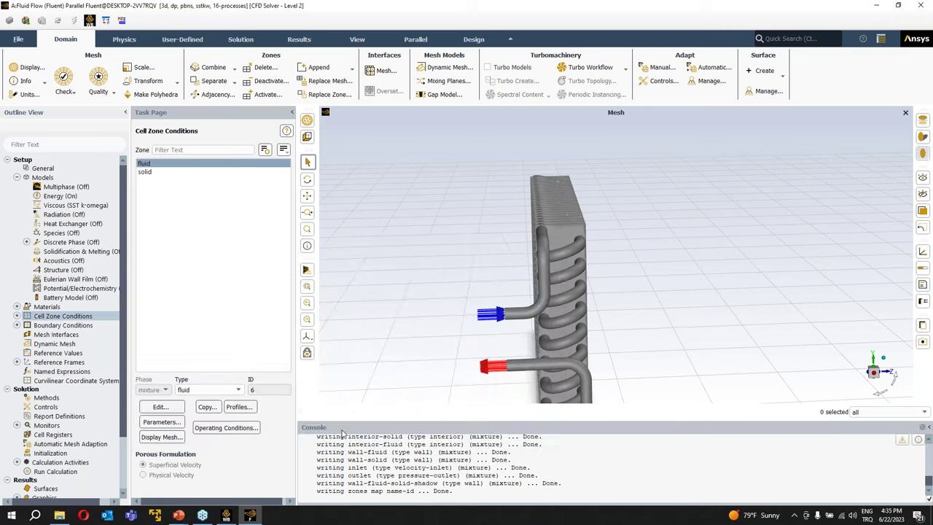
left_click(147, 172)
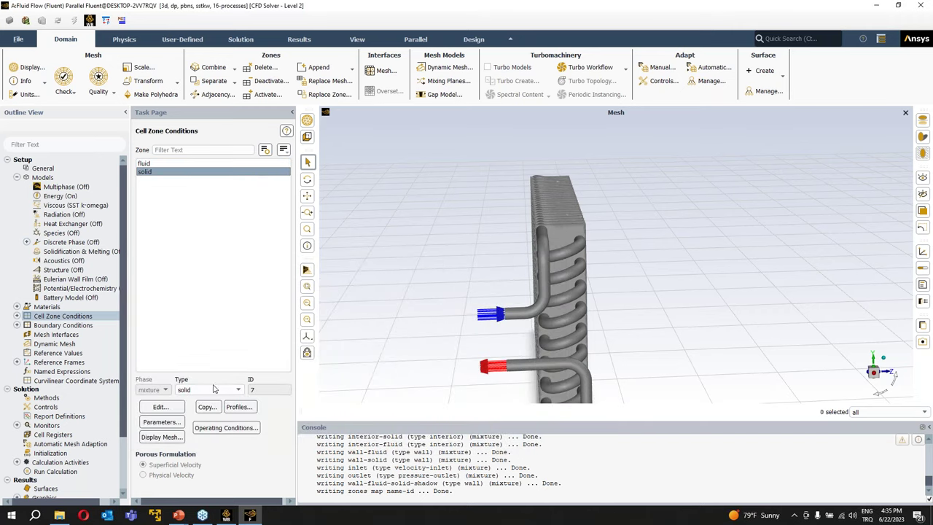
left_click(160, 407)
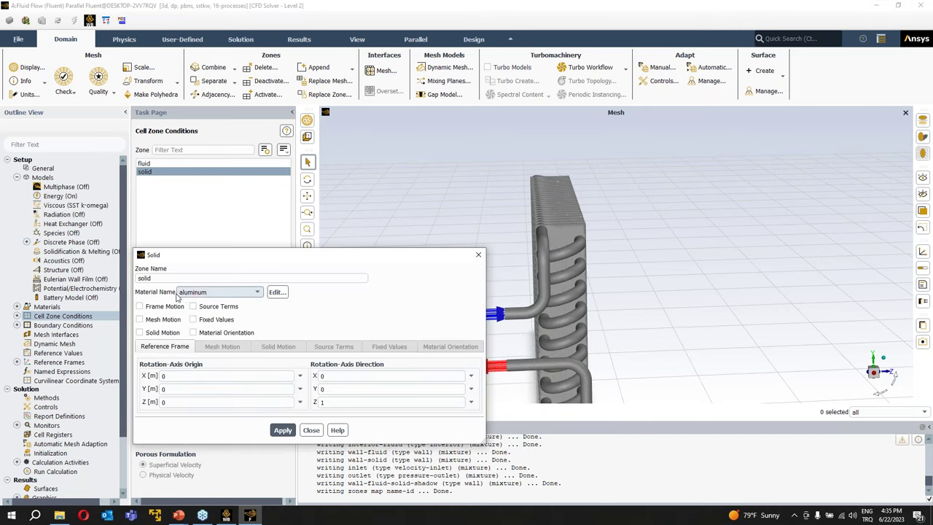
left_click_drag(212, 263, 197, 222)
left_click_drag(630, 232, 605, 210)
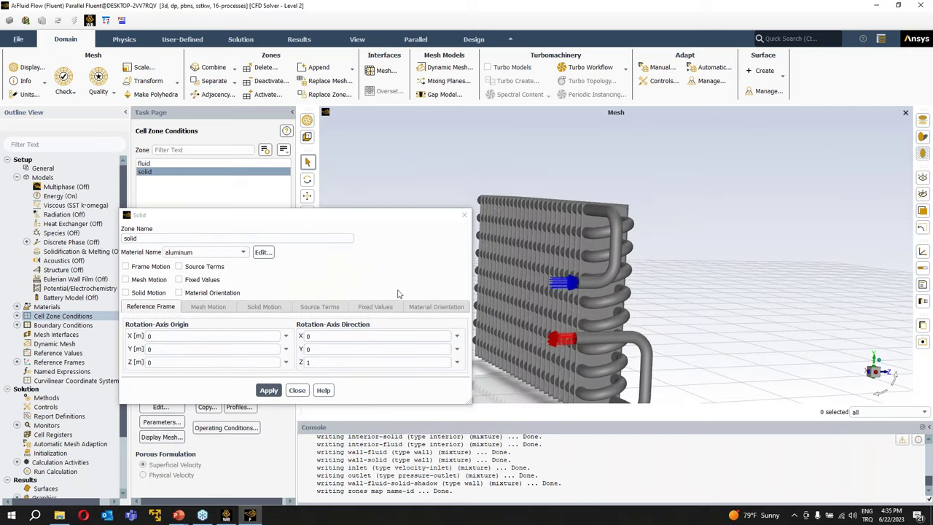
left_click(188, 266)
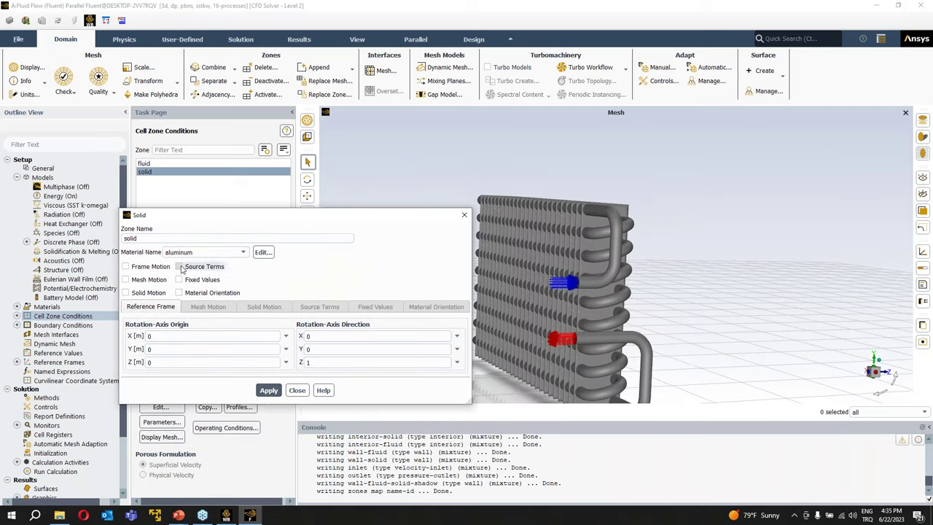
left_click(320, 307)
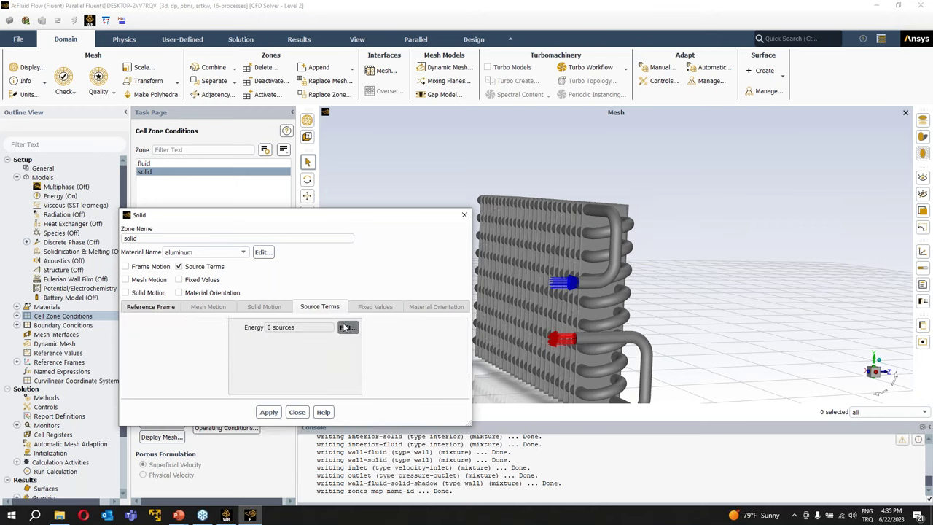
left_click(347, 327)
double_click(227, 271)
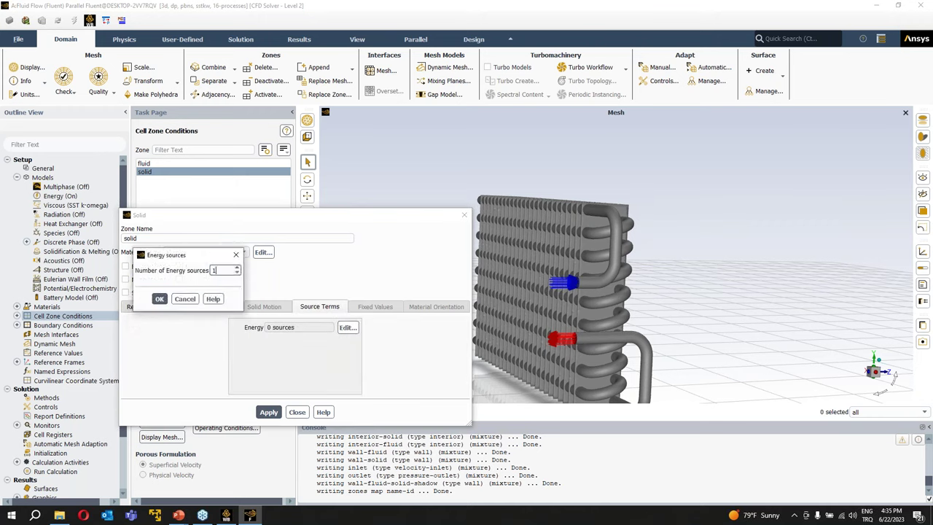
type("1")
left_click(159, 298)
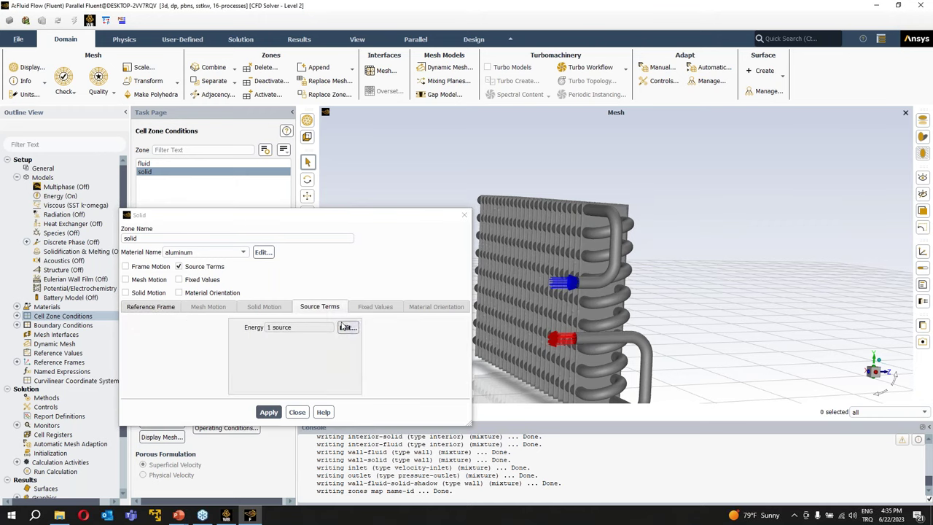
left_click(342, 327)
left_click(311, 286)
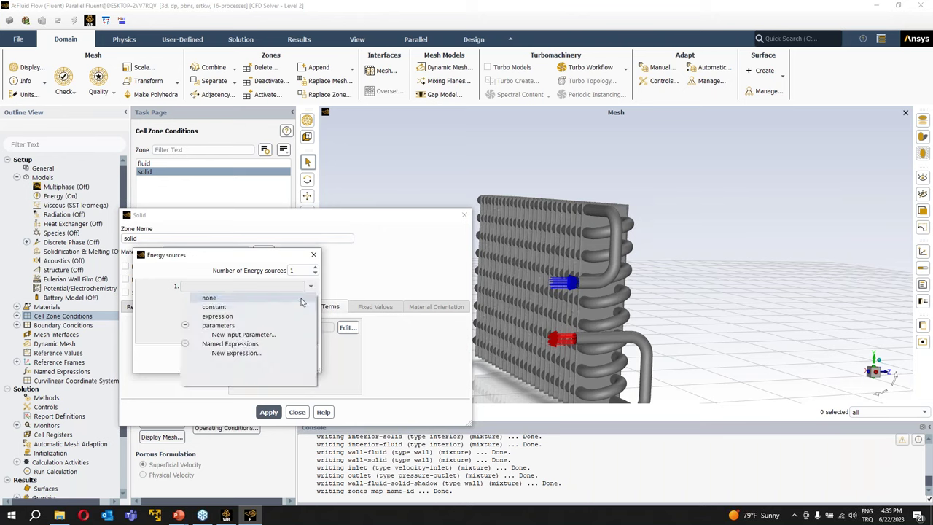
left_click(277, 309)
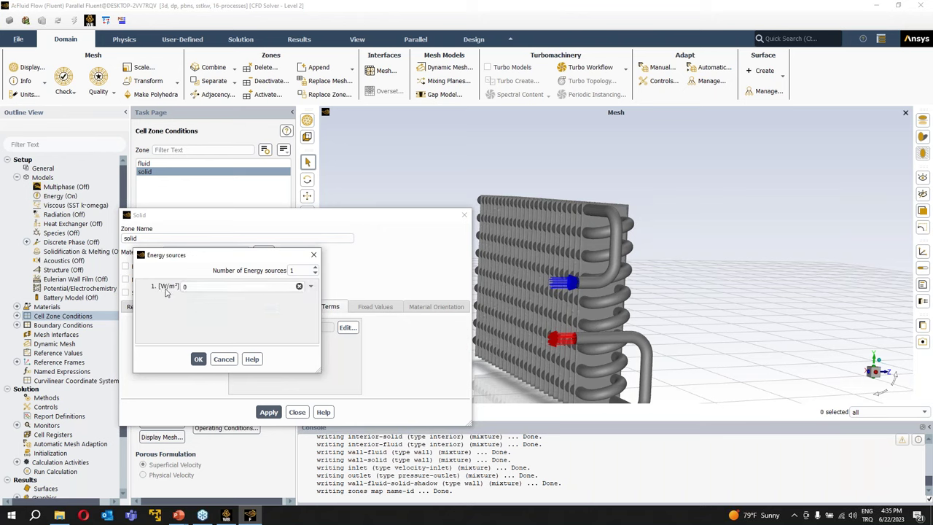
double_click(210, 288)
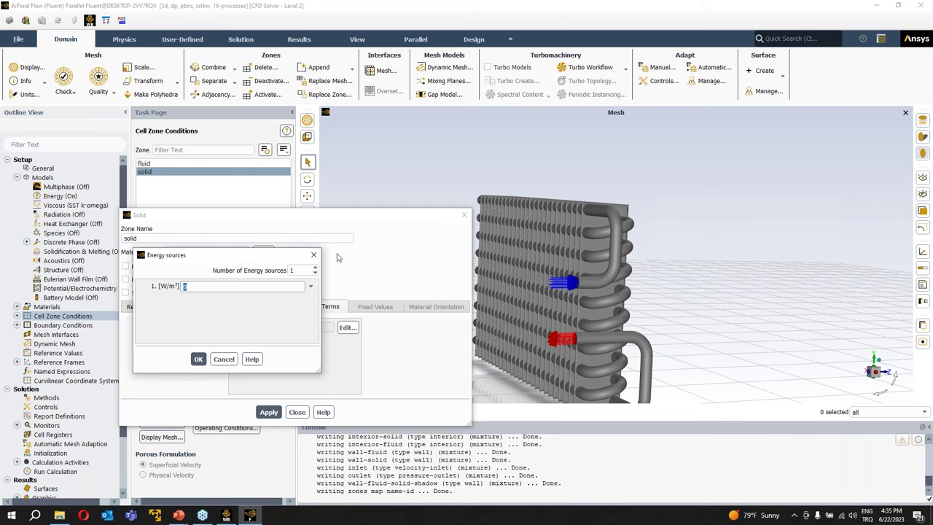
key("Return")
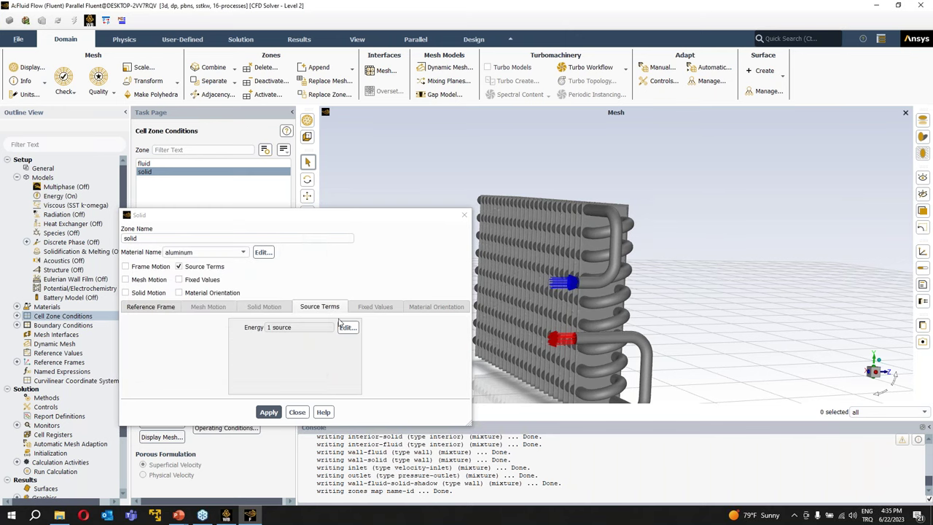
left_click(349, 328)
key("Return")
left_click(178, 267)
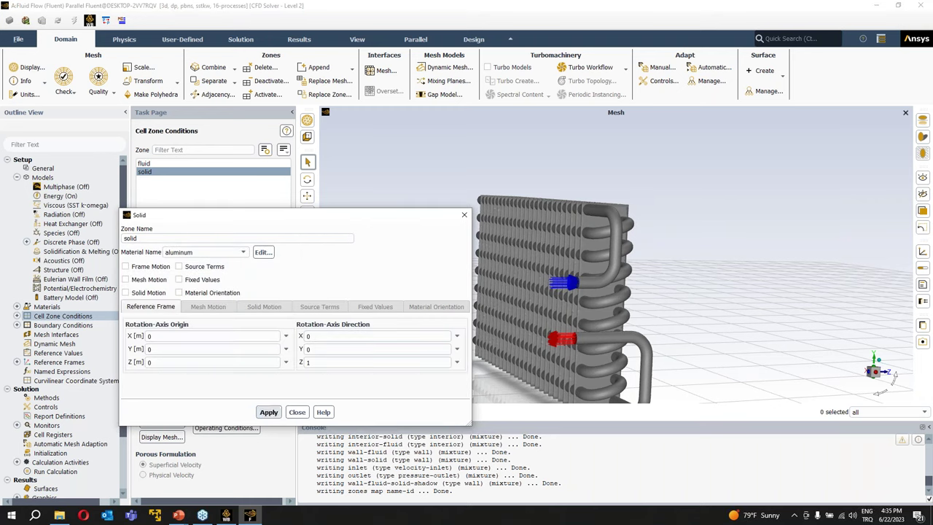
left_click(269, 412)
left_click(297, 413)
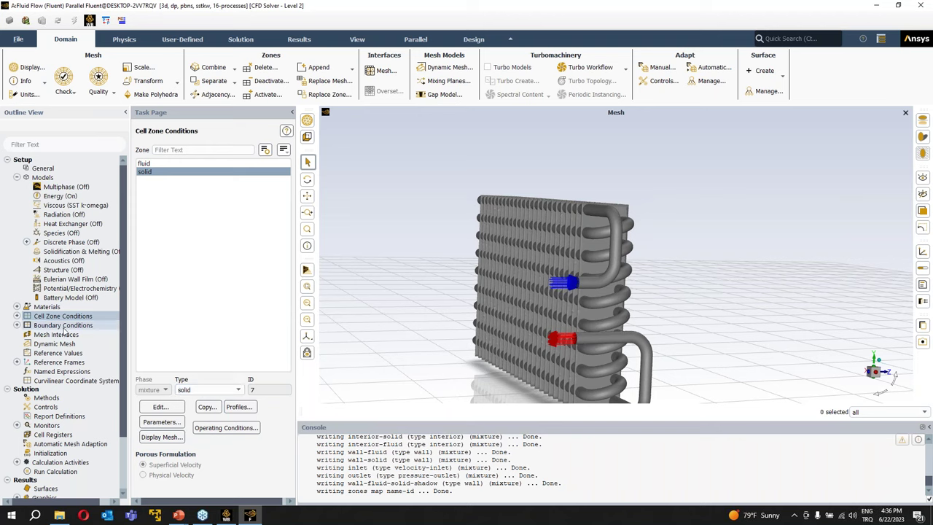
- Display only the wall-fluid-solid surface to show the ring-shaped tube walls
double_click(50, 326)
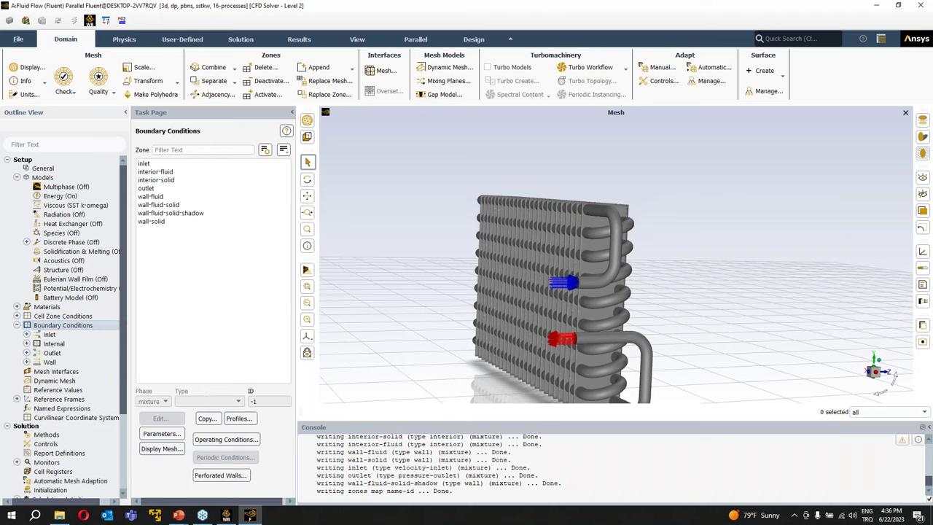
left_click_drag(366, 280, 495, 303)
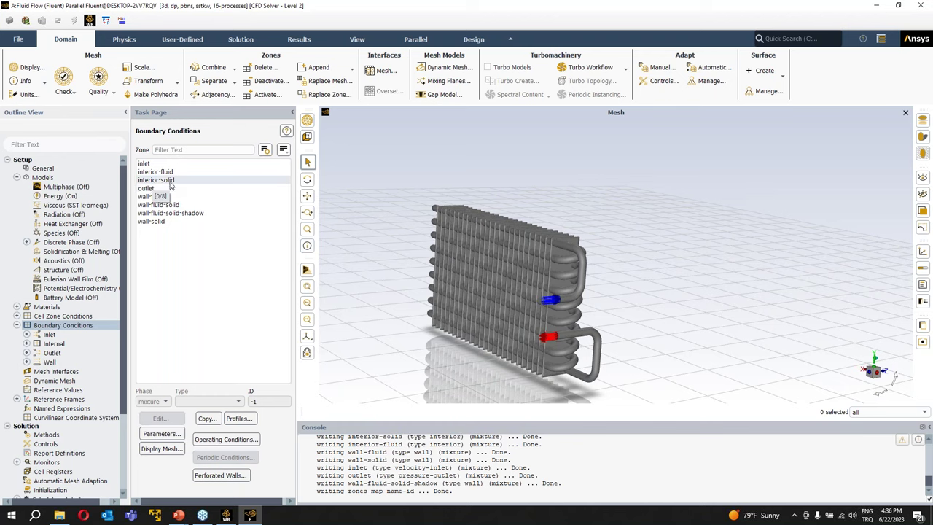
left_click(30, 67)
left_click_drag(371, 258, 303, 173)
left_click(338, 187)
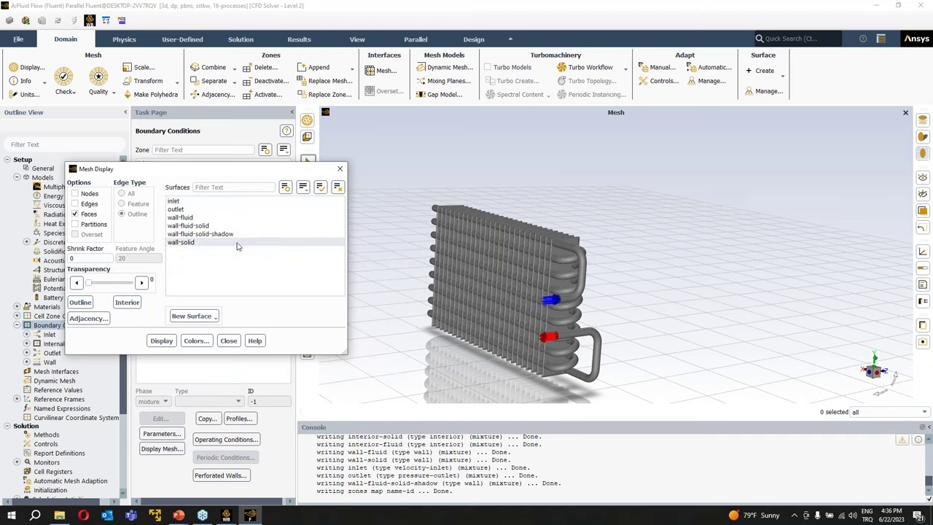
left_click(210, 226)
left_click(166, 342)
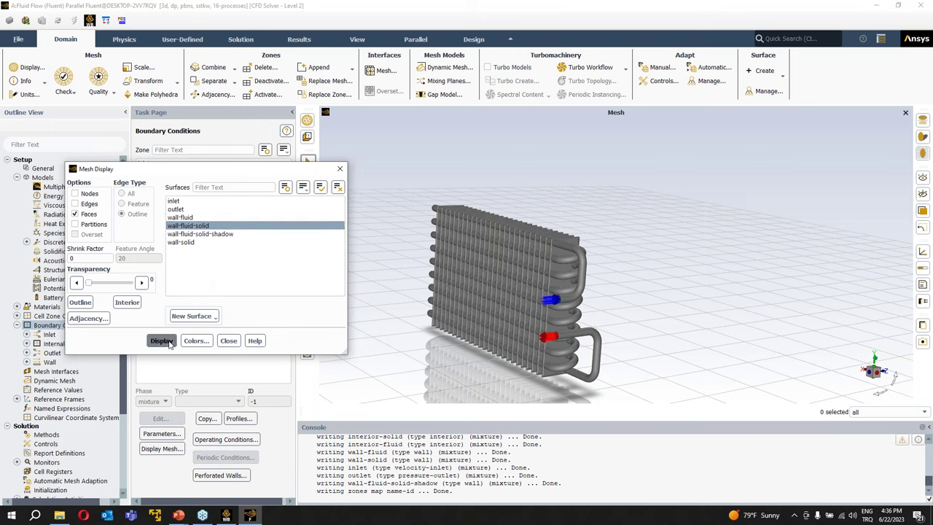
left_click_drag(495, 291, 594, 282)
- Compare wall-fluid-solid-shadow with wall-fluid-solid, then clear the selection and close Mesh Display
scroll(594, 282, "up", 3)
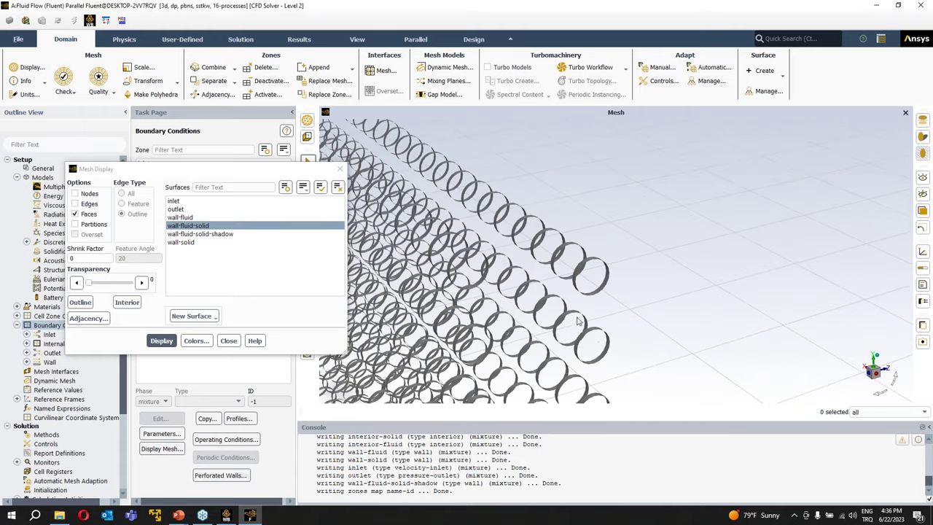
scroll(575, 328, "down", 3)
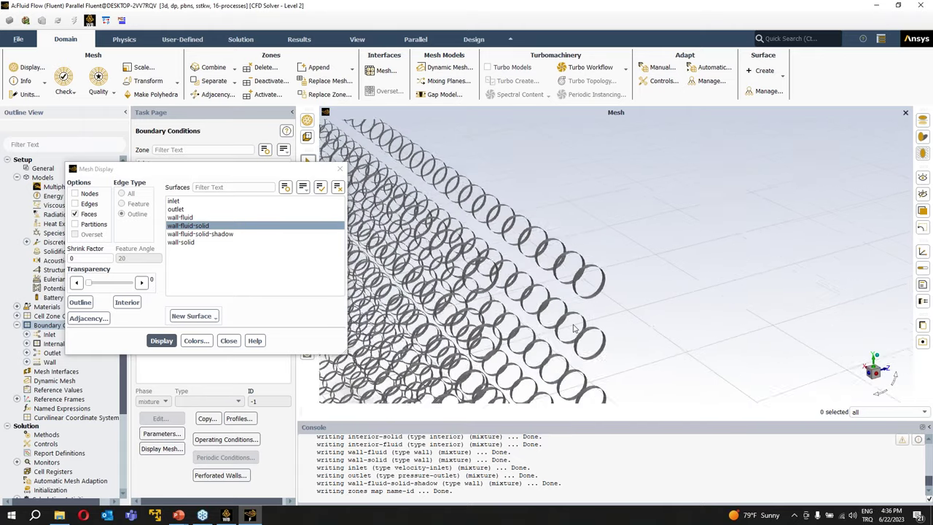
left_click(210, 234)
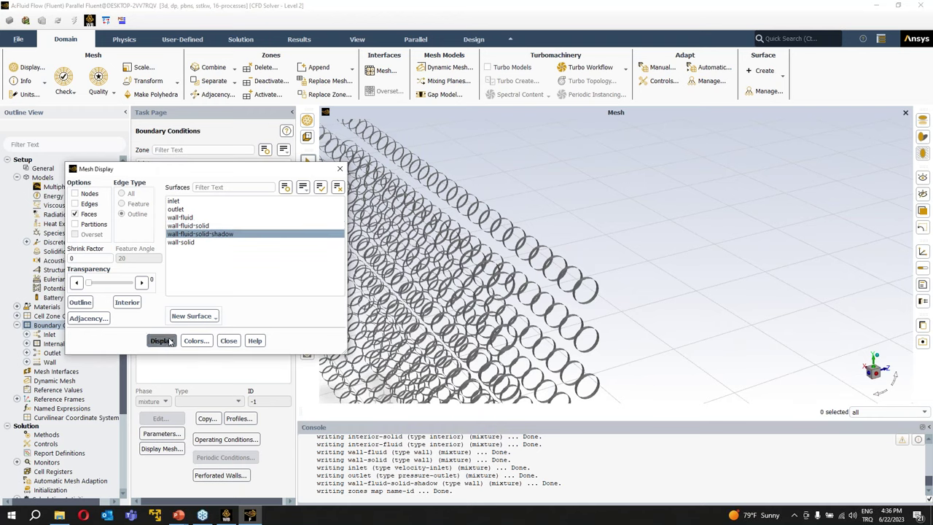
left_click(218, 226)
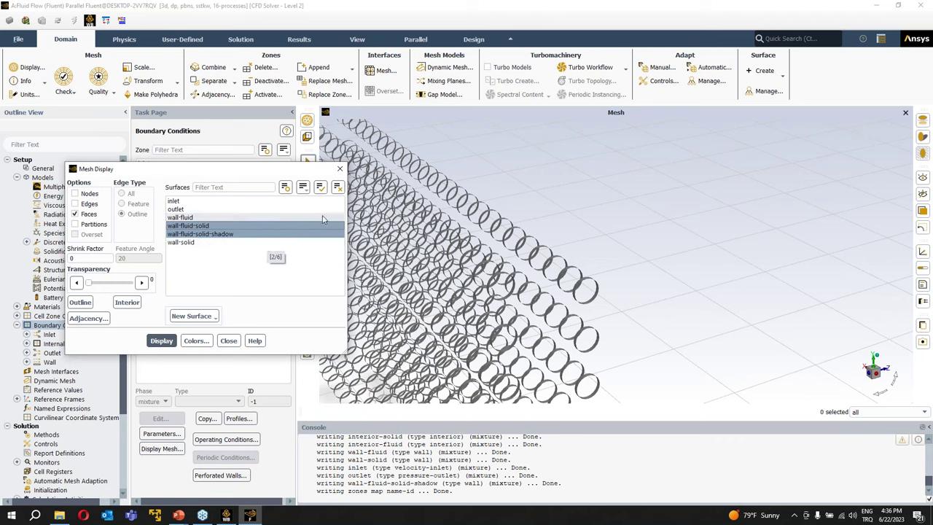
left_click(338, 188)
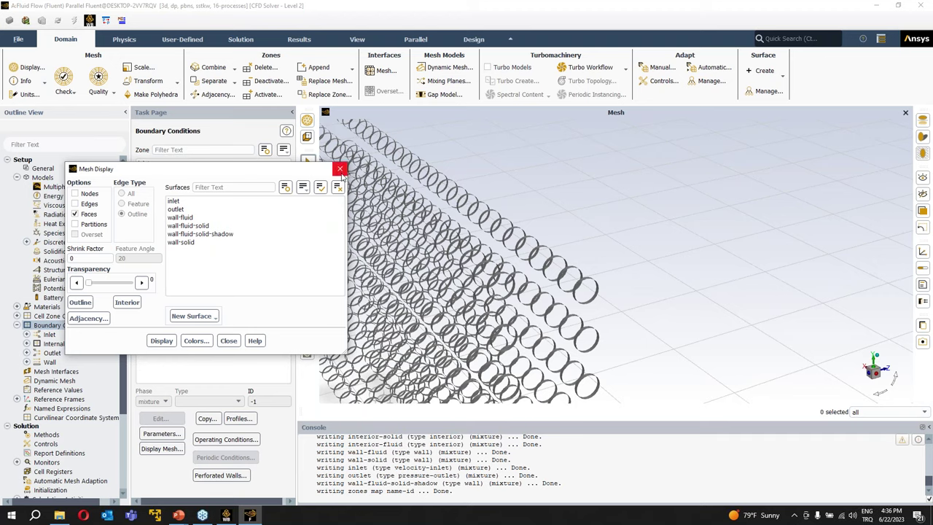
left_click(339, 169)
double_click(81, 328)
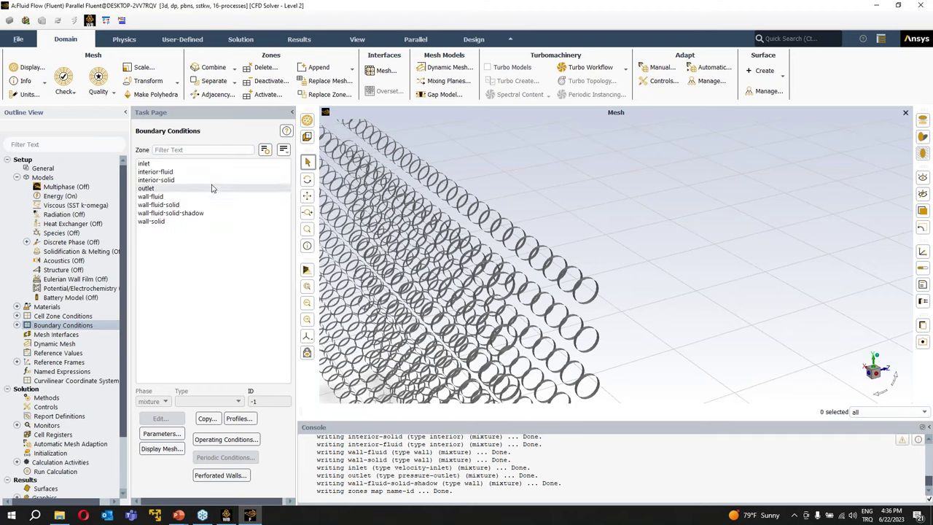
- Set the inlet to 0.5 m/s velocity magnitude and 373 K temperature, then select the outlet
left_click(153, 164)
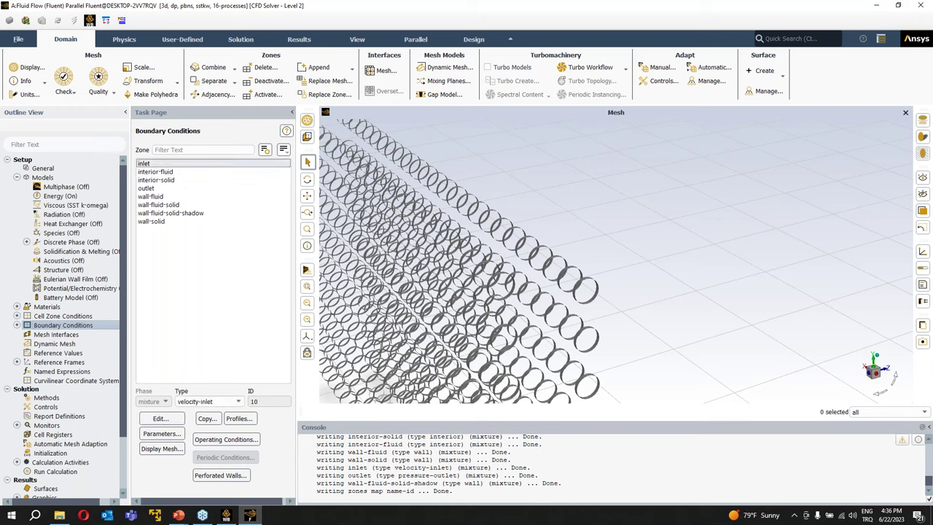
left_click(164, 418)
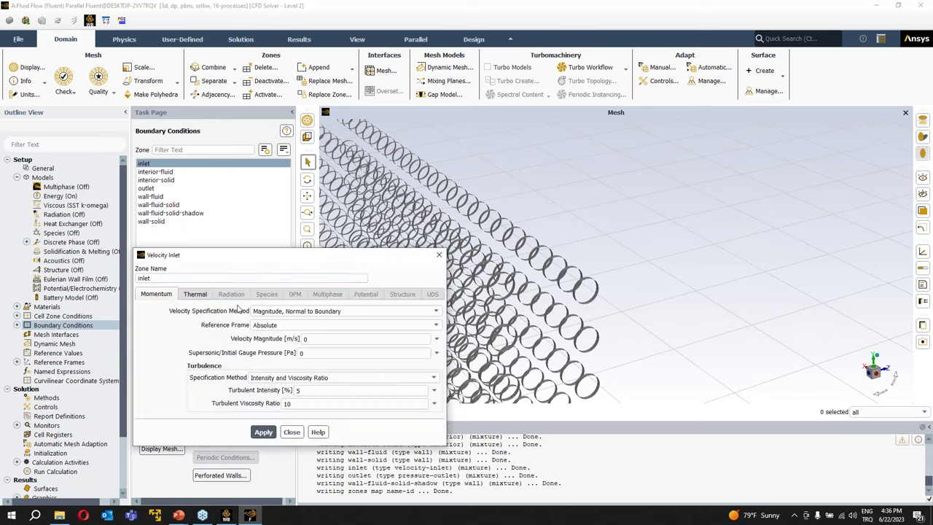
left_click_drag(261, 254, 217, 222)
double_click(263, 304)
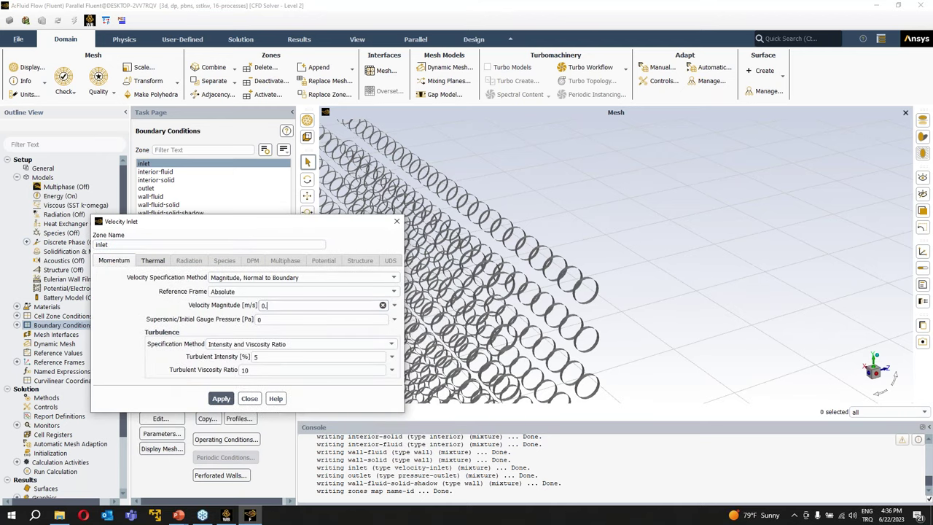
left_click(154, 262)
left_click_drag(259, 219, 288, 200)
double_click(178, 258)
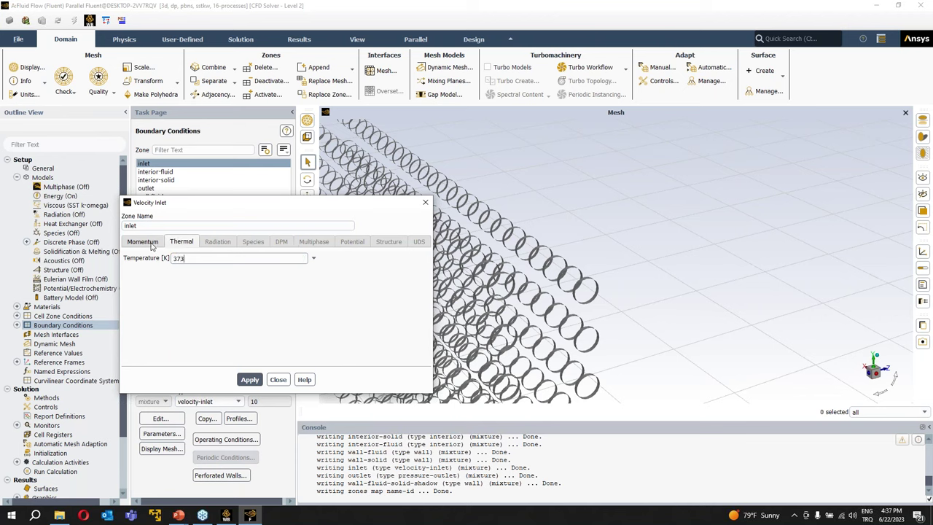
left_click(249, 379)
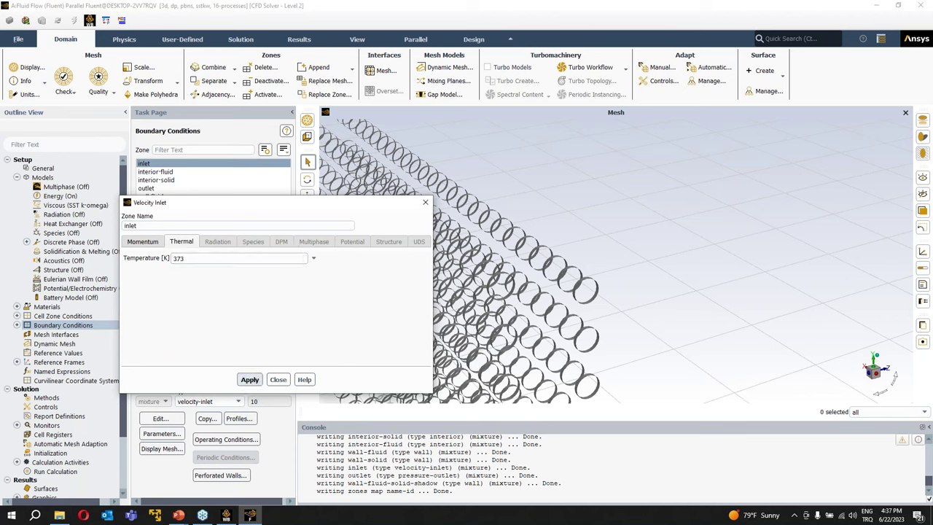
left_click(145, 247)
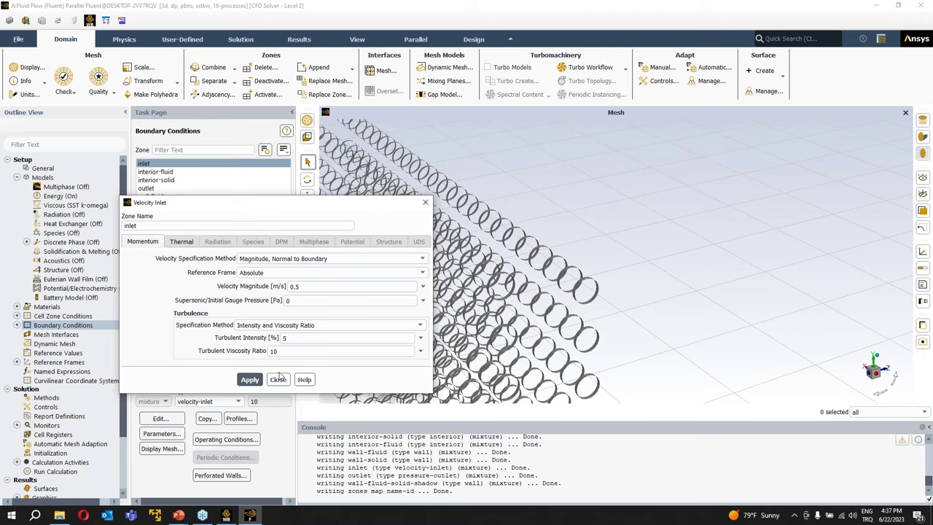
left_click(278, 379)
left_click(143, 189)
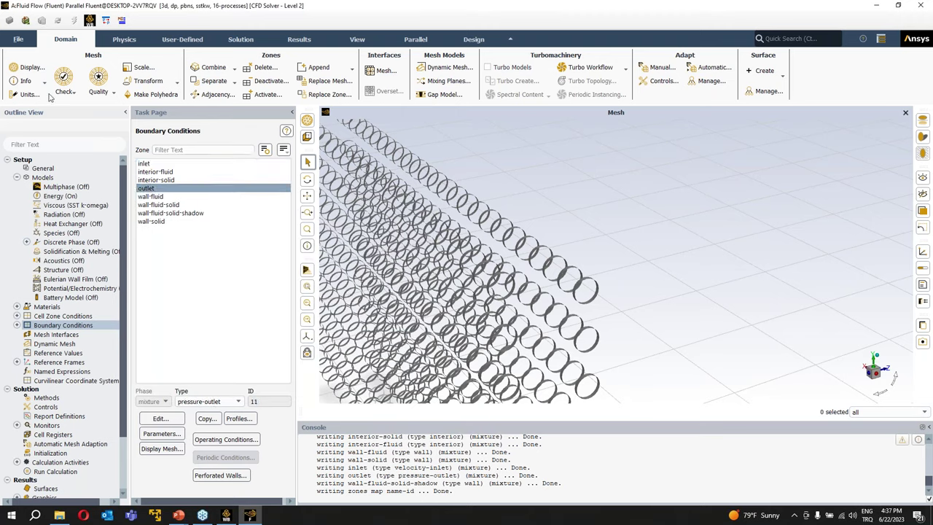
- Redisplay all six mesh surfaces as shaded faces and reorient the coil
left_click(31, 67)
left_click(320, 189)
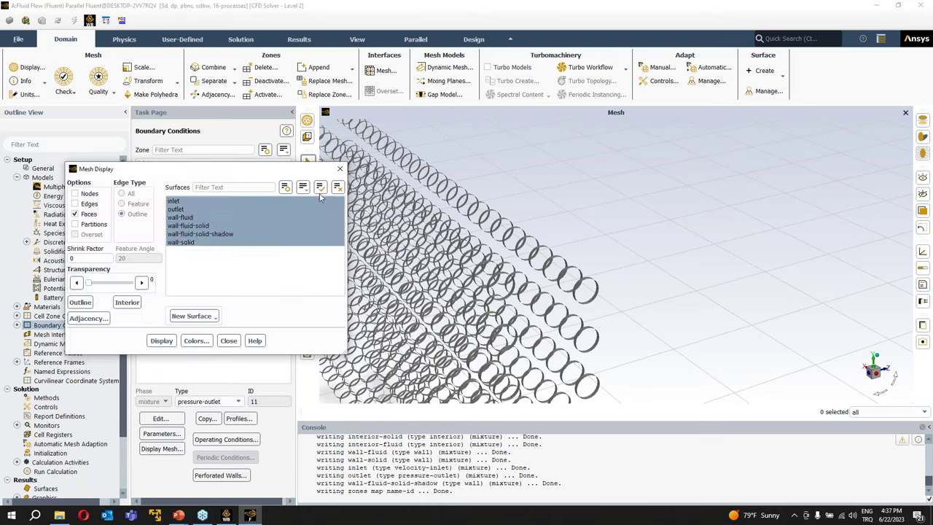
left_click(169, 341)
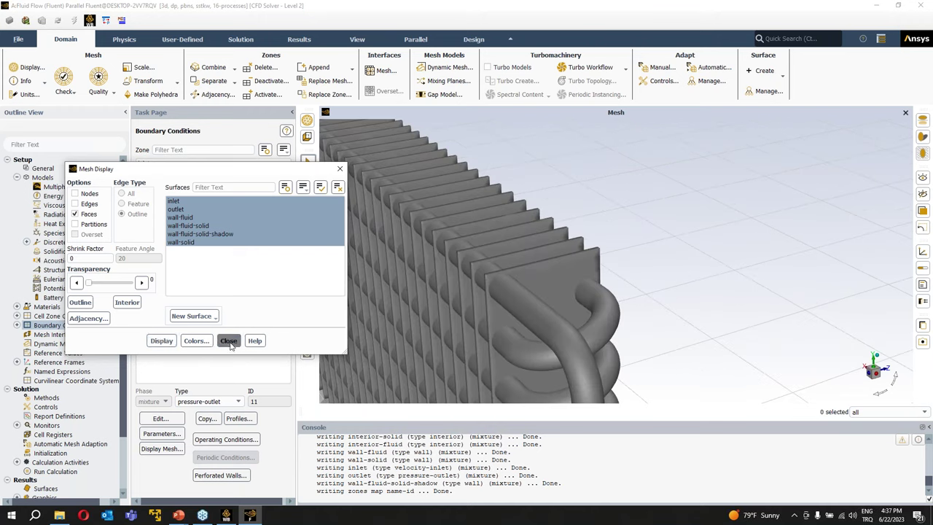
left_click(228, 340)
scroll(485, 264, "down", 5)
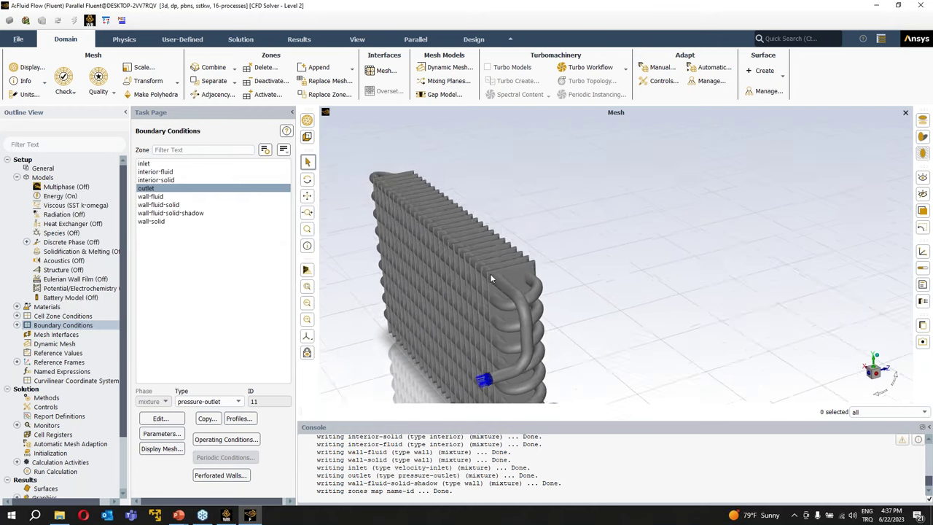
left_click_drag(541, 367, 518, 388)
scroll(512, 385, "up", 4)
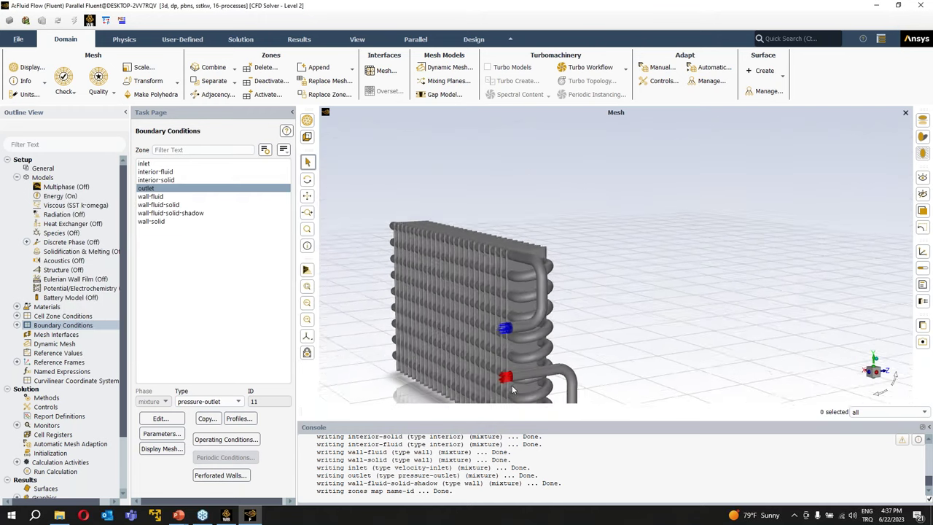
scroll(508, 387, "up", 2)
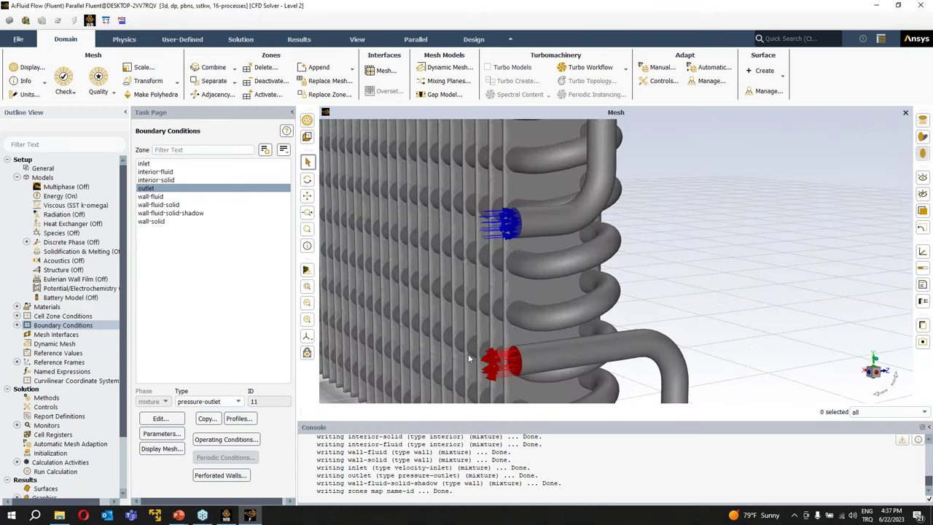
- Review the outlet's pressure-outlet settings, then select the wall-solid zone
left_click(161, 419)
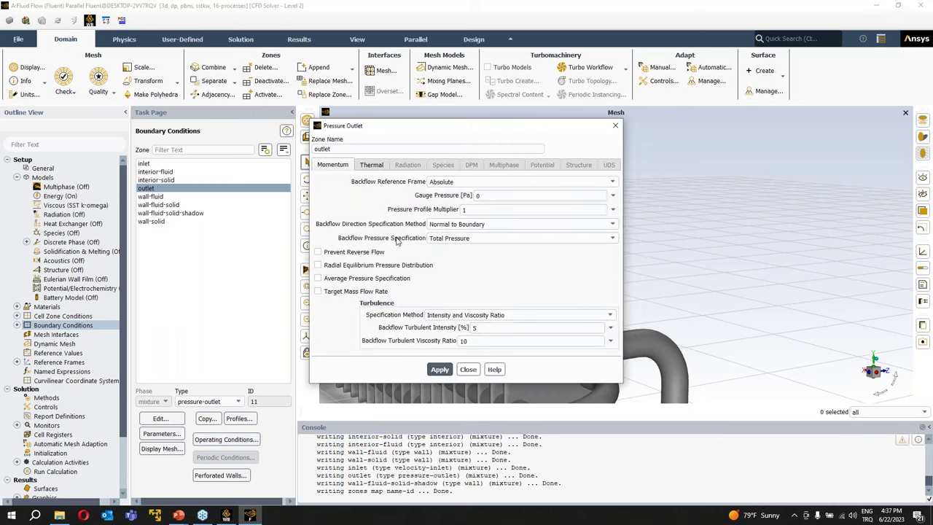
left_click(616, 127)
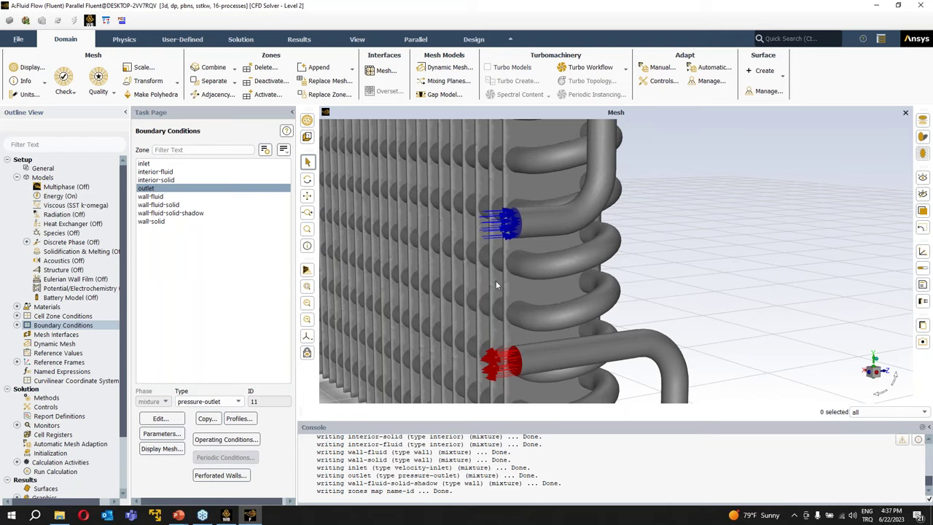
scroll(495, 281, "down", 5)
left_click_drag(588, 250, 624, 386)
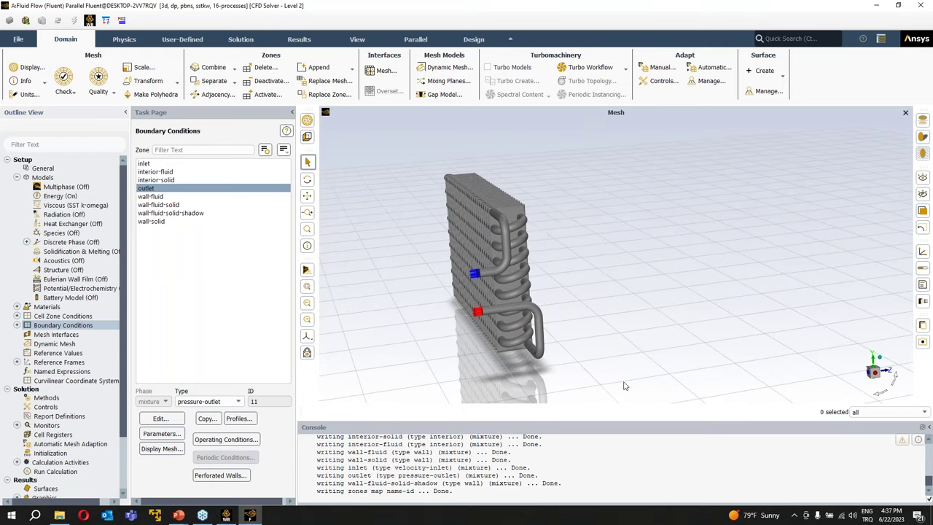
left_click_drag(596, 261, 523, 219)
scroll(516, 176, "up", 5)
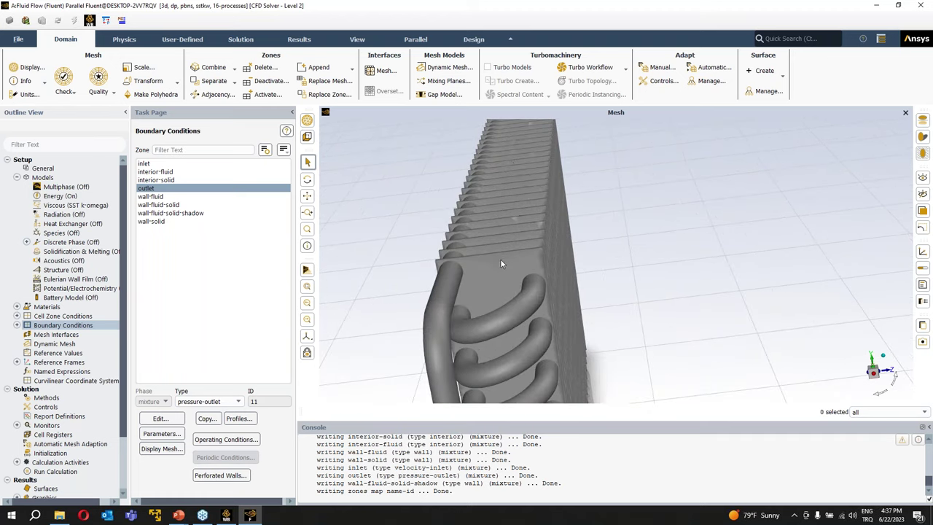
left_click_drag(543, 242, 456, 232)
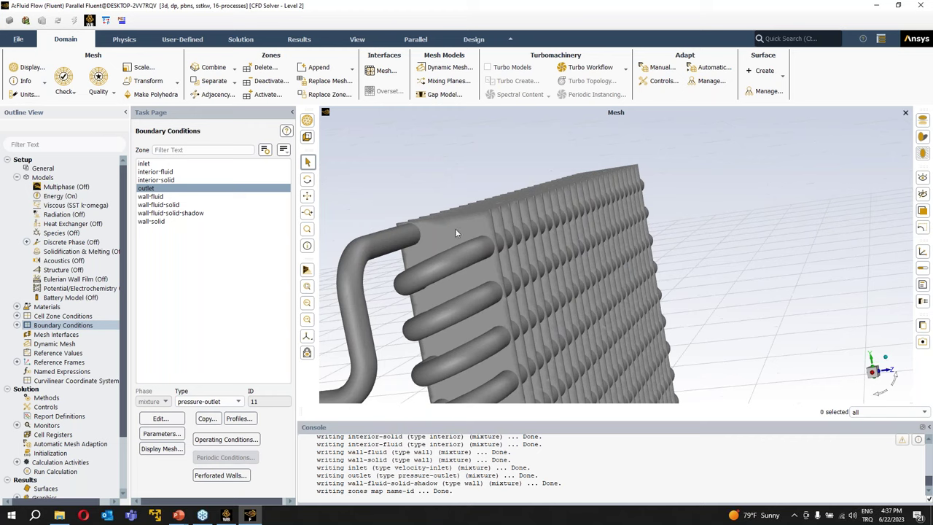
left_click_drag(566, 193, 642, 210)
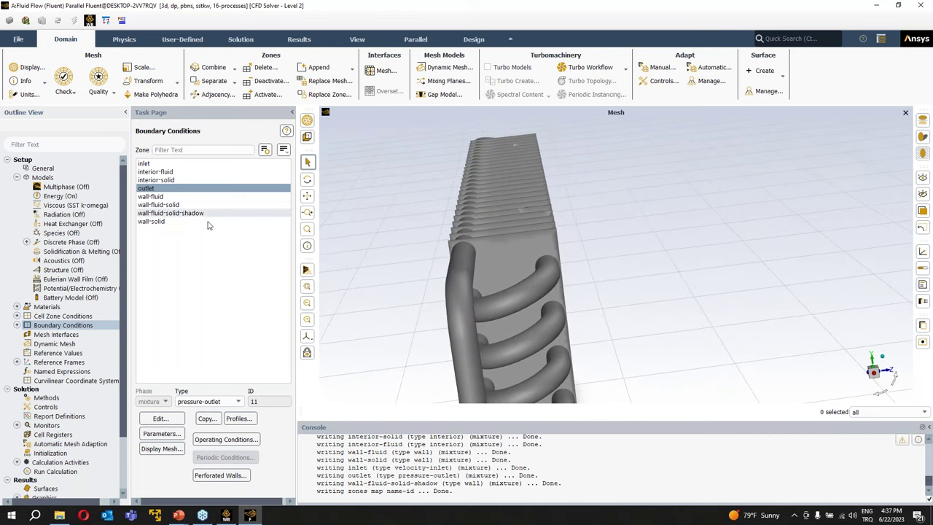
left_click(151, 222)
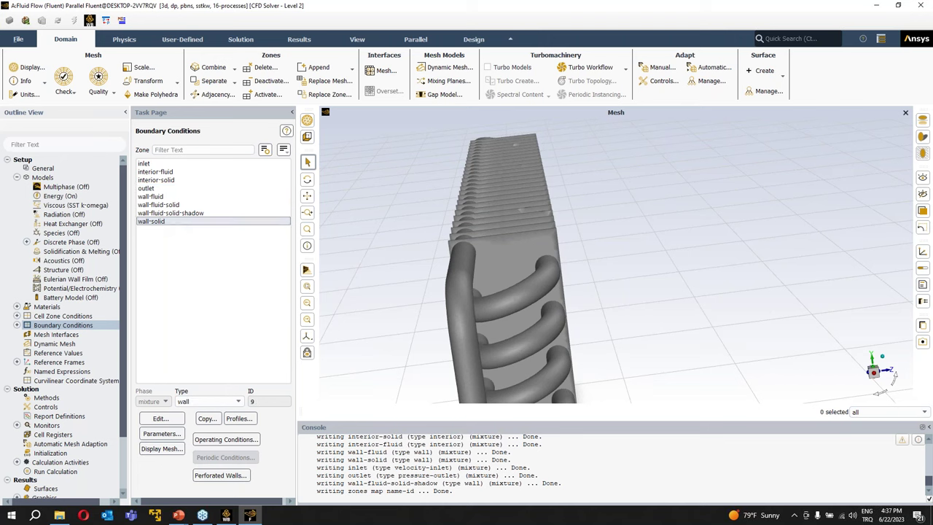
- Give wall-solid convection with a 120 W/m²K heat transfer coefficient and 300 K free-stream temperature
left_click(157, 420)
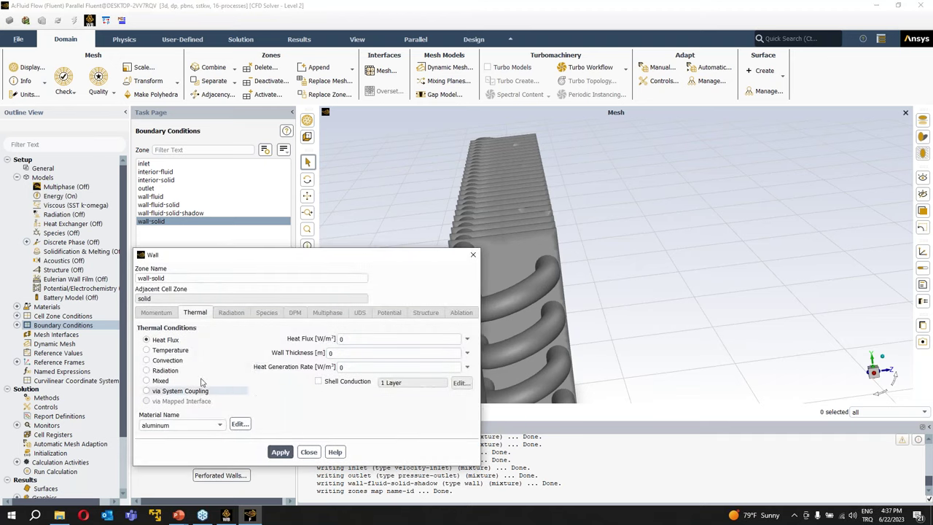
left_click(183, 361)
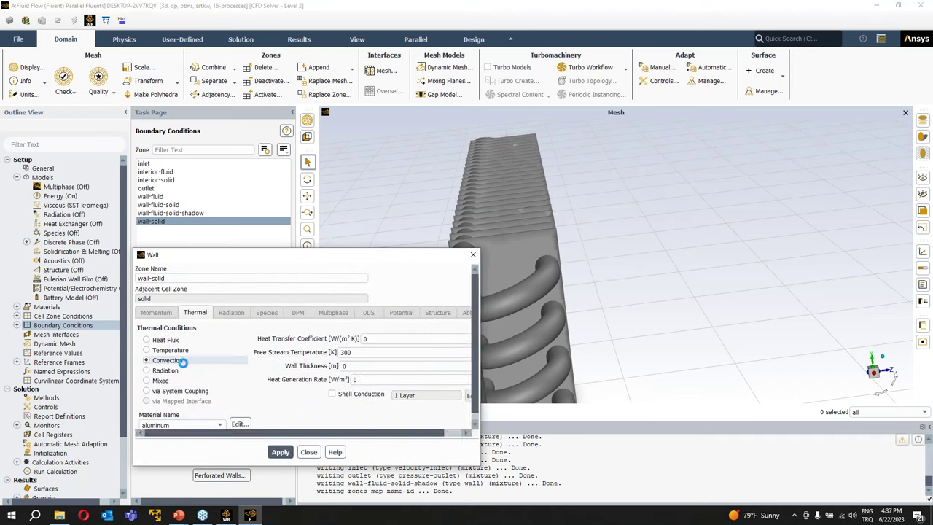
left_click(364, 340)
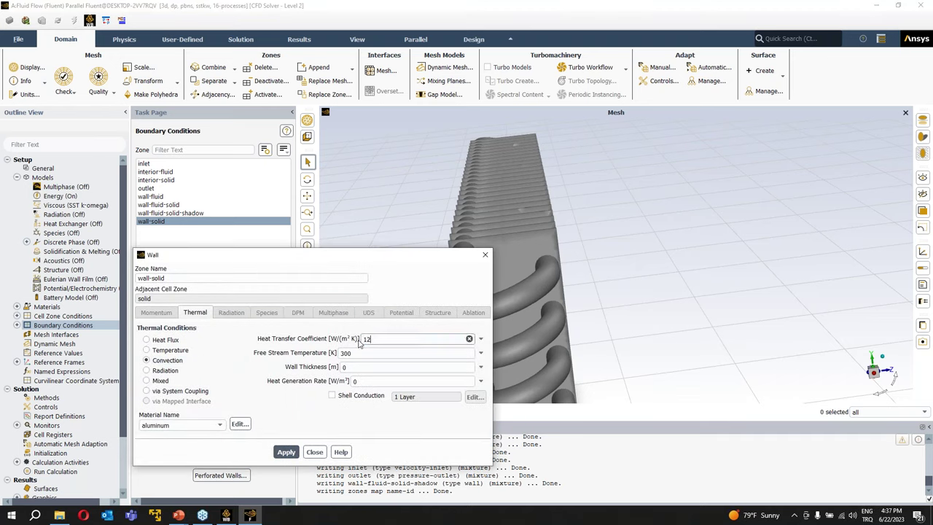
left_click(286, 453)
left_click(364, 340)
left_click(285, 452)
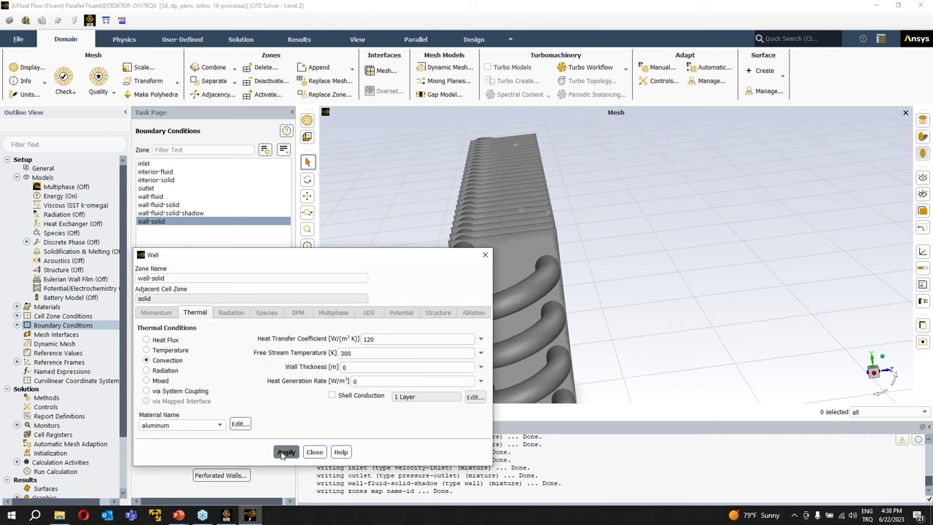
left_click(314, 452)
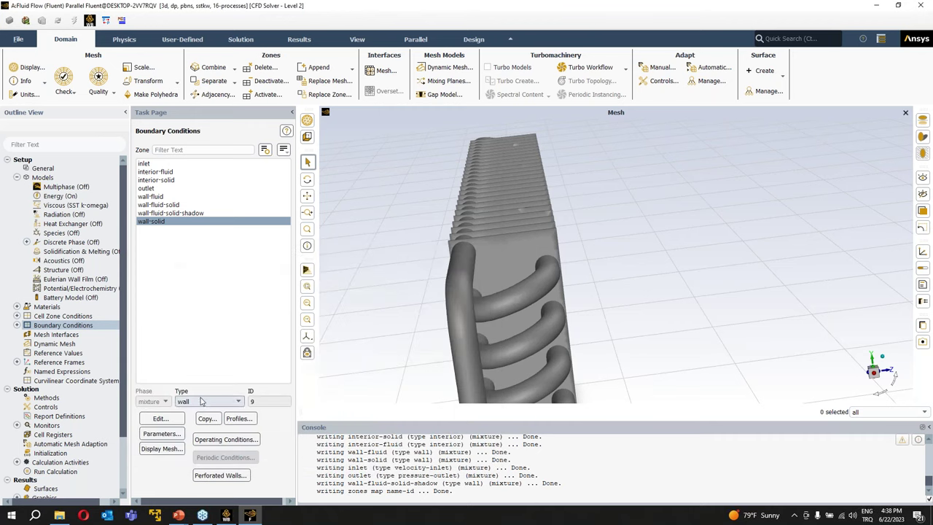
scroll(422, 309, "down", 5)
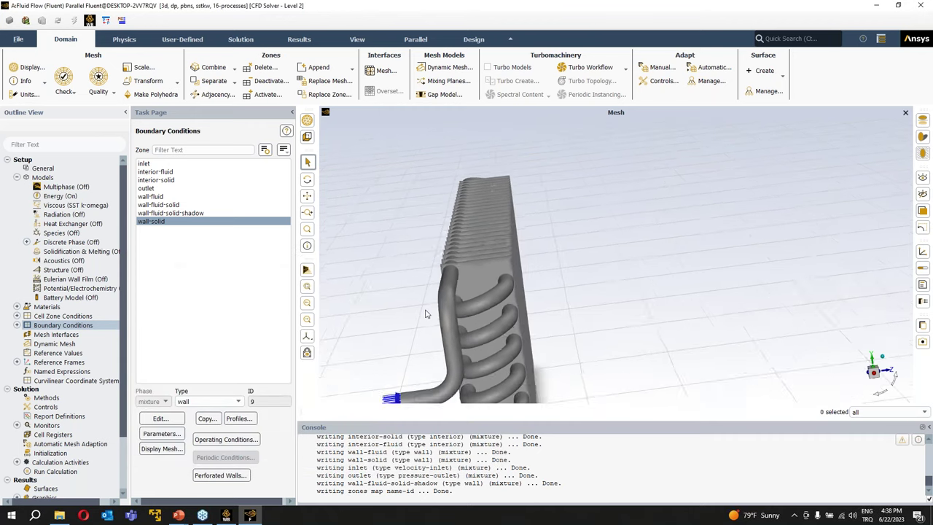
- Switch the Pseudo Time Method off in Solution Methods, keeping the Coupled scheme
left_click(63, 401)
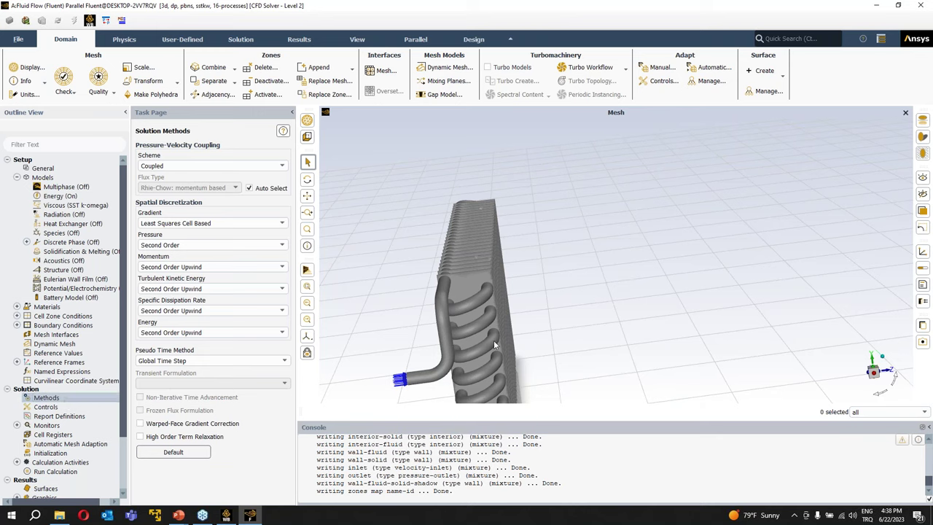
left_click_drag(564, 326, 597, 302)
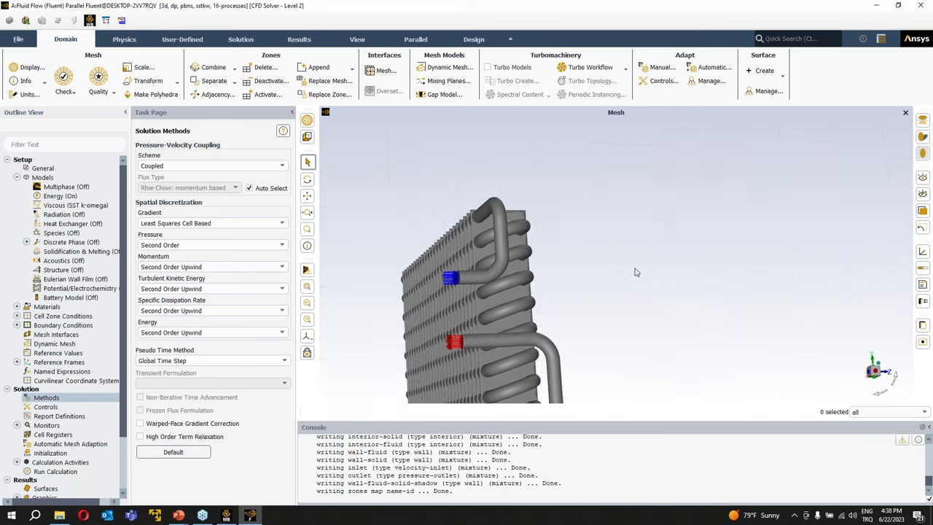
left_click(248, 363)
left_click(213, 370)
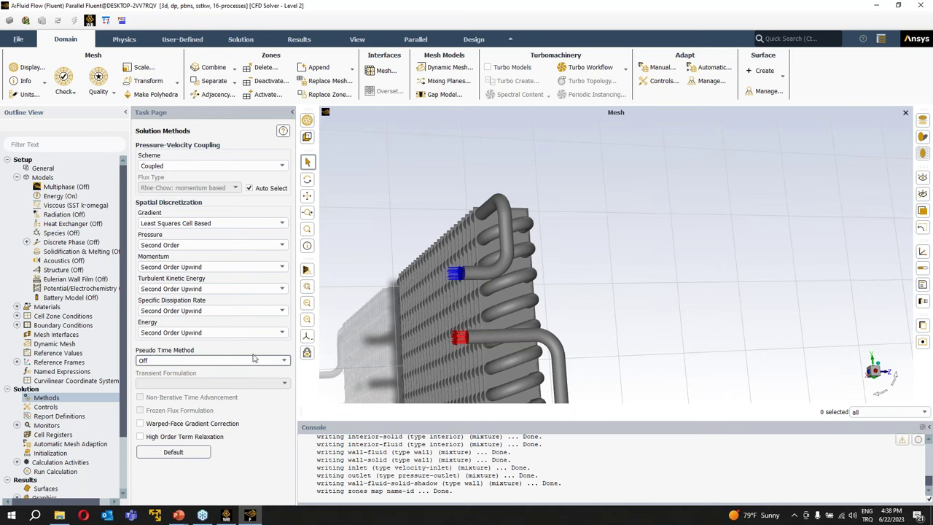
scroll(466, 313, "down", 3)
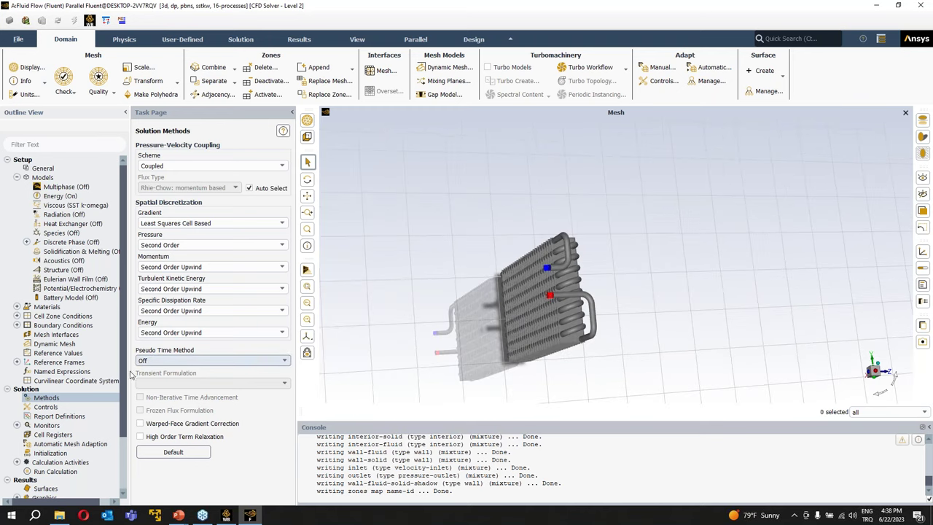
left_click(63, 454)
- Run hybrid initialization on the heat exchanger case and go to Run Calculation
left_click_drag(454, 294, 569, 328)
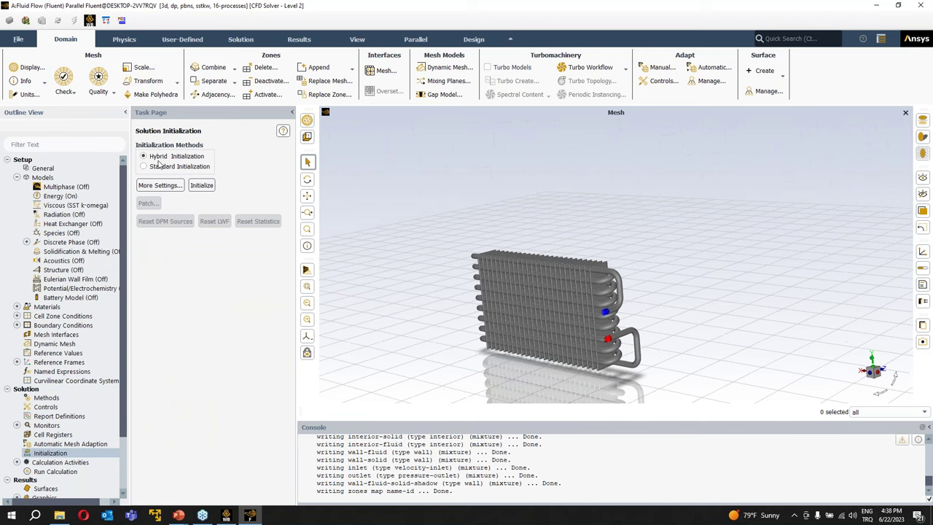
left_click(201, 185)
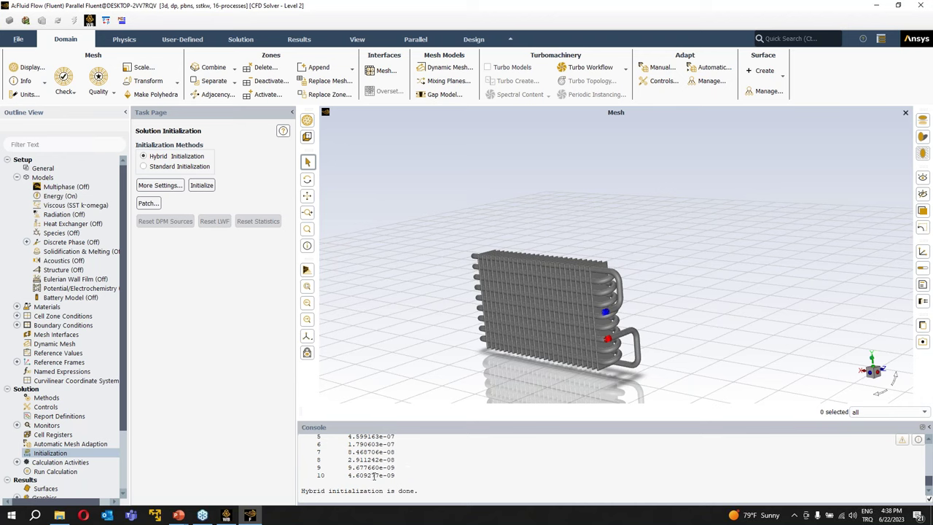
left_click(55, 472)
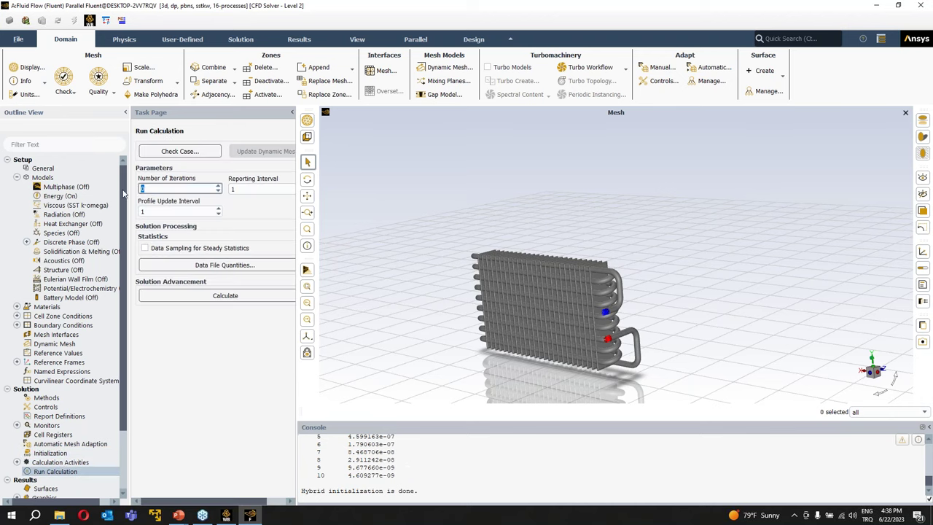
- Start a 50-iteration calculation and stop it after 12 iterations
type("50")
left_click(245, 297)
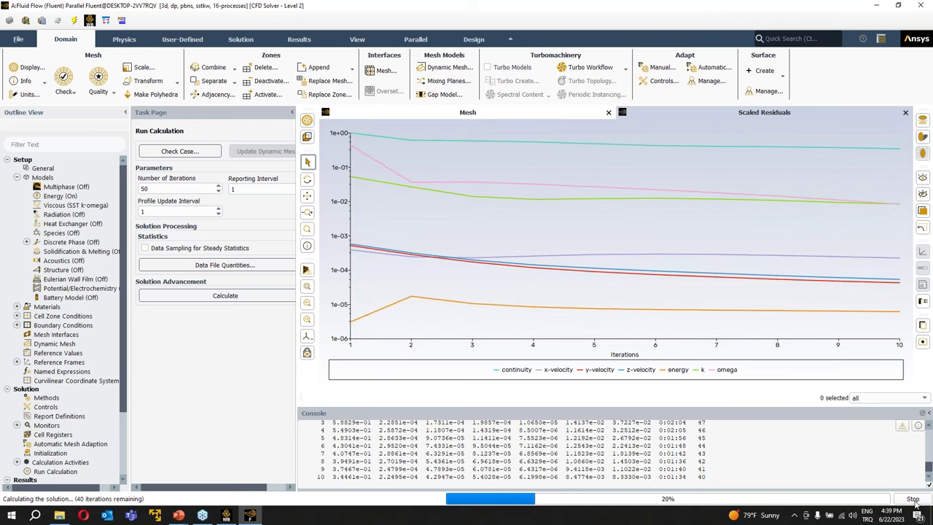
left_click(914, 500)
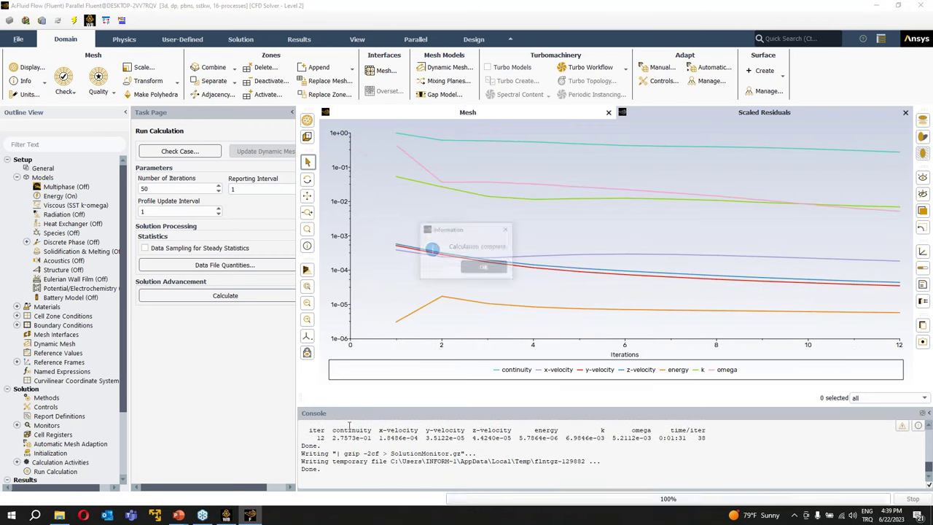
left_click(484, 267)
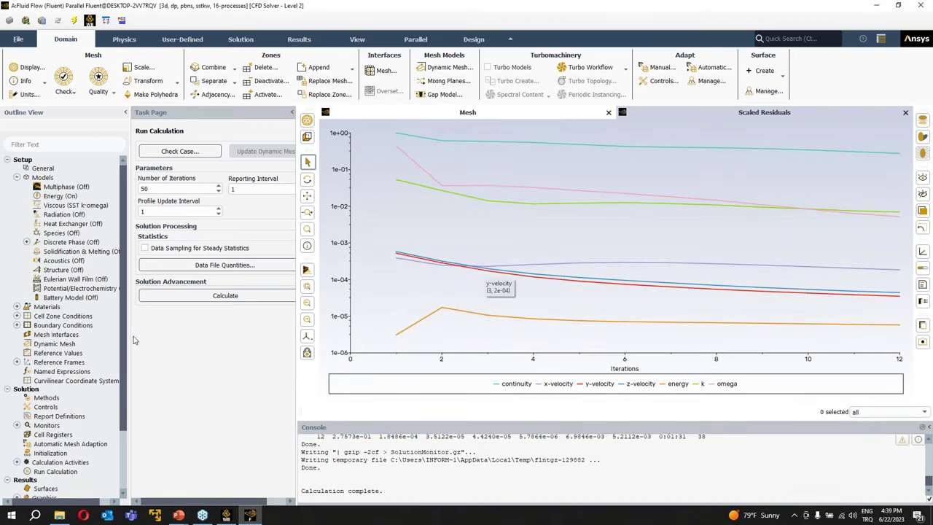
- Create 'outlet-temp', an area-weighted average Temperature report on outlet, also printed to the console
double_click(57, 417)
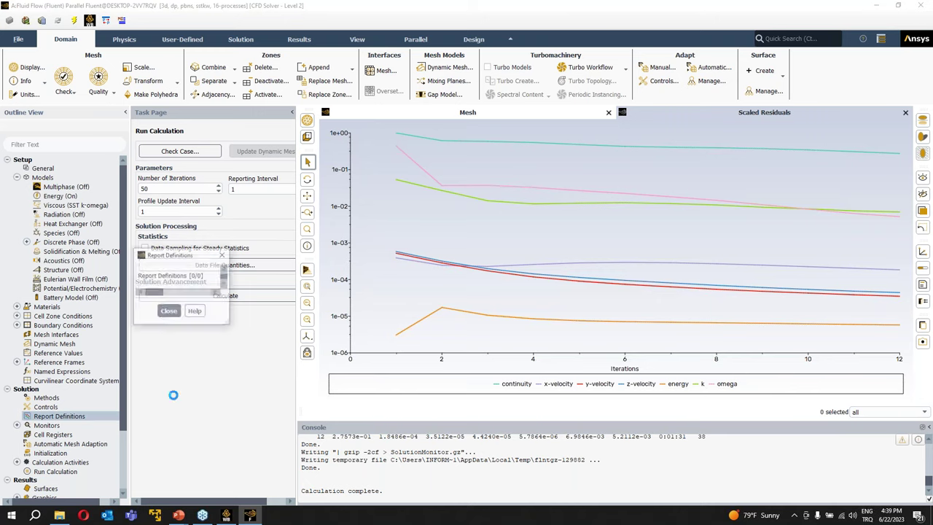
left_click(341, 233)
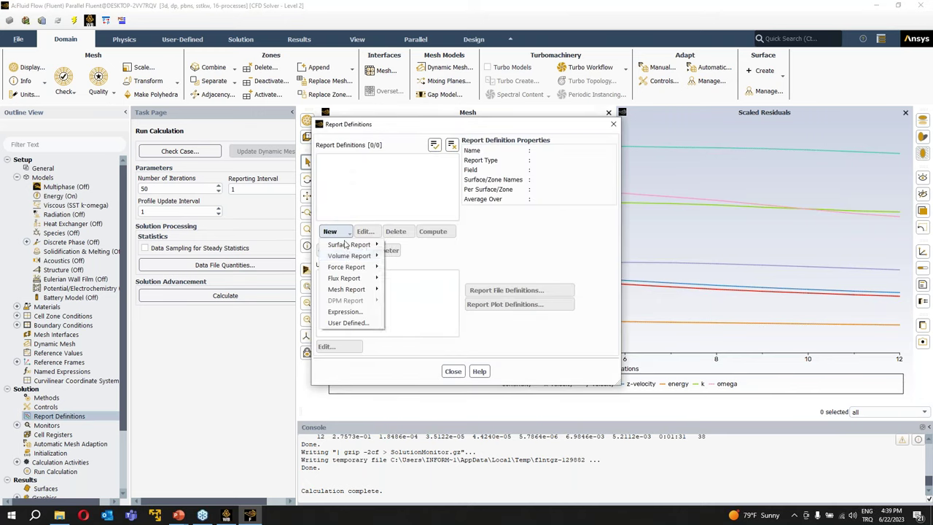
mouse_move(351, 245)
left_click(412, 257)
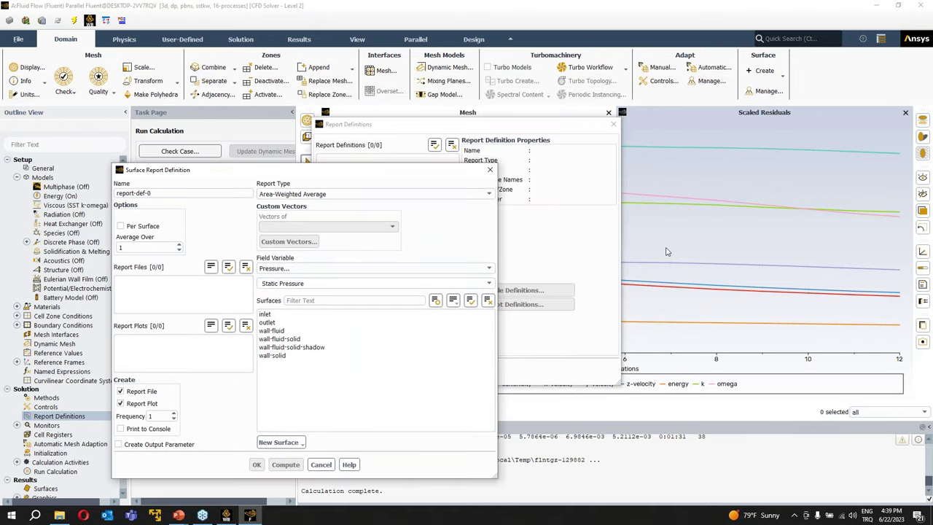
left_click_drag(182, 195, 115, 193)
type("ou")
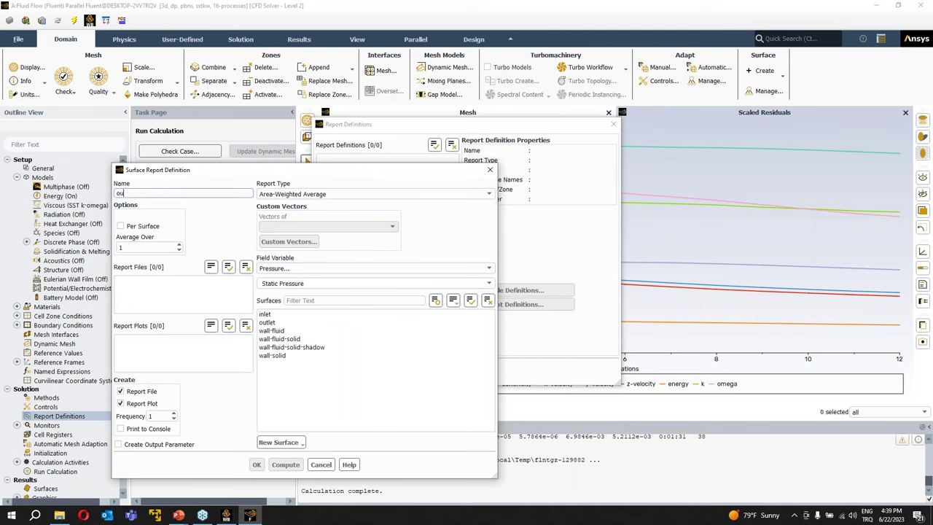
type("tlet-temp")
left_click(317, 268)
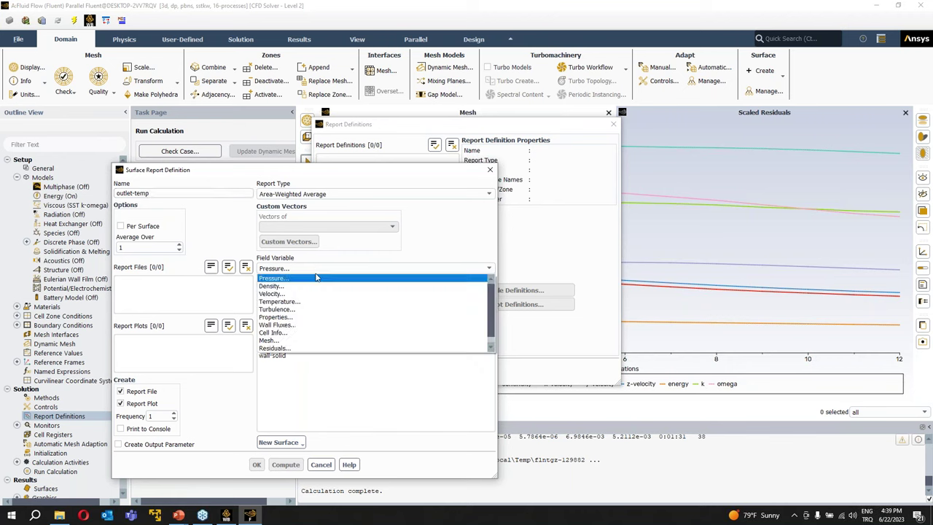
left_click(319, 301)
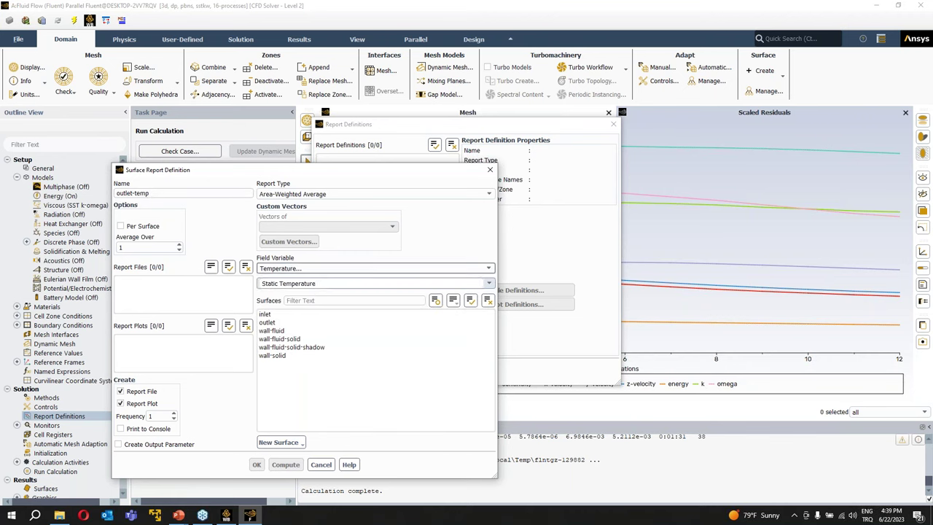
left_click(266, 322)
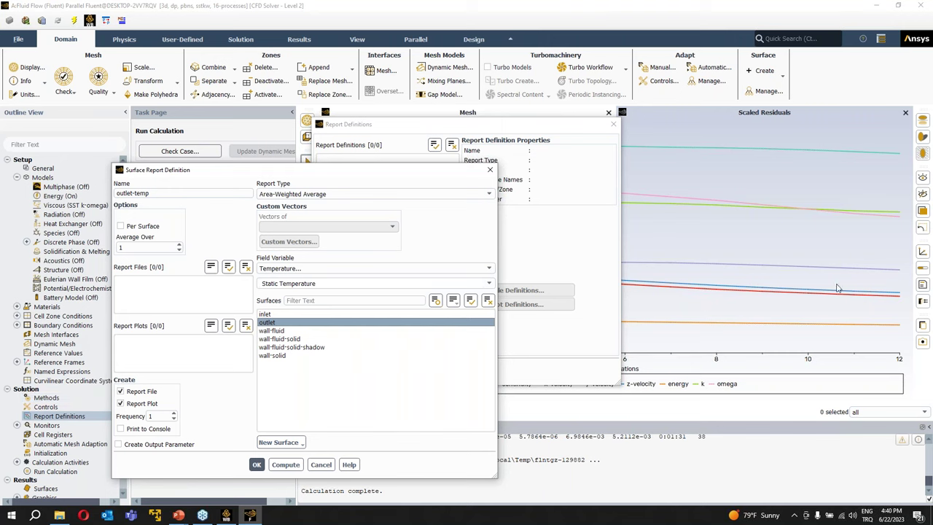
left_click(121, 429)
left_click(256, 464)
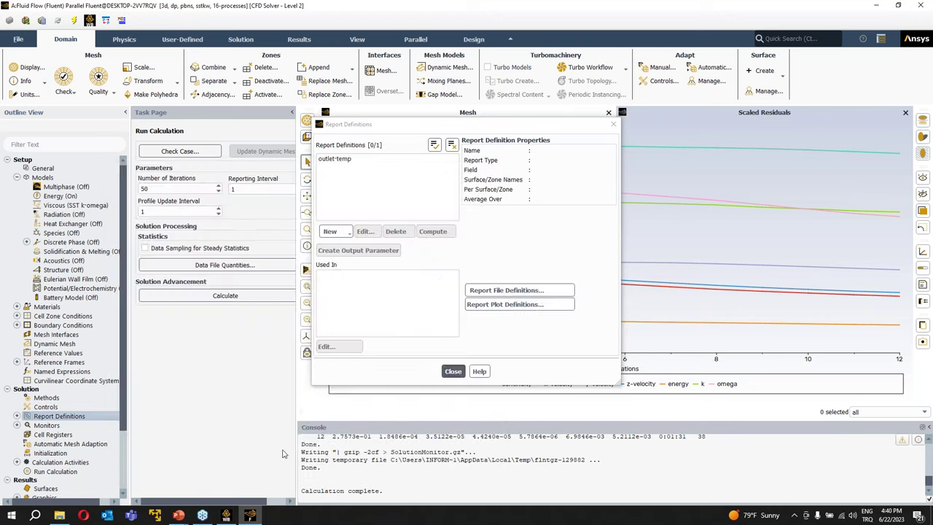
- Run the 50-iteration calculation, applying changed settings to current and future calculations
left_click(453, 372)
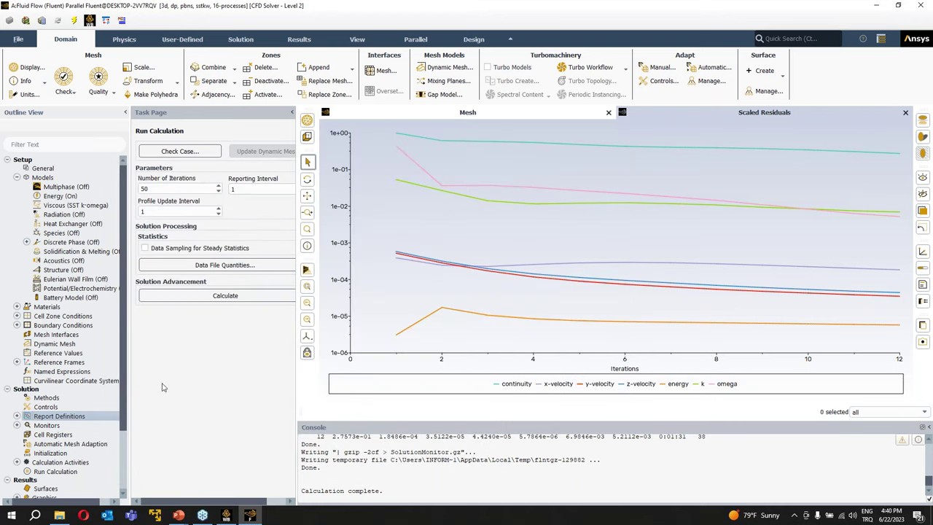
left_click(65, 473)
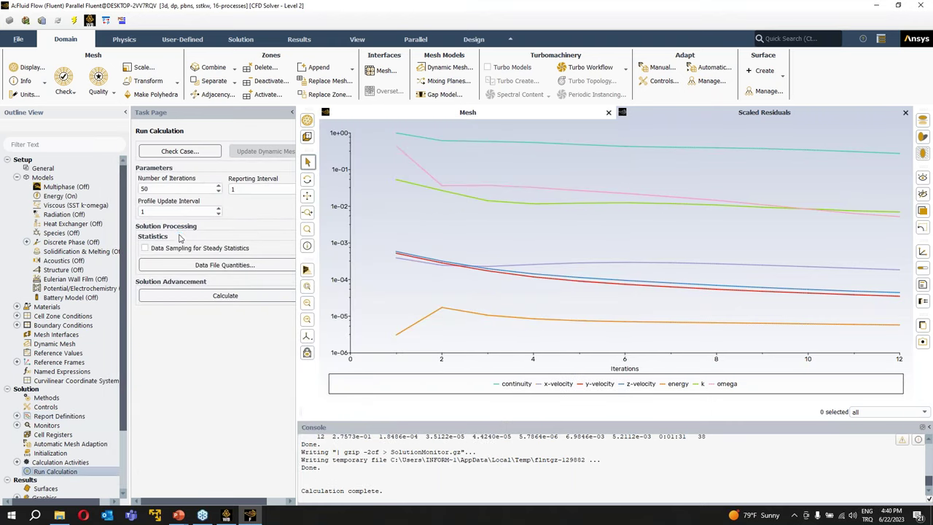
left_click(224, 296)
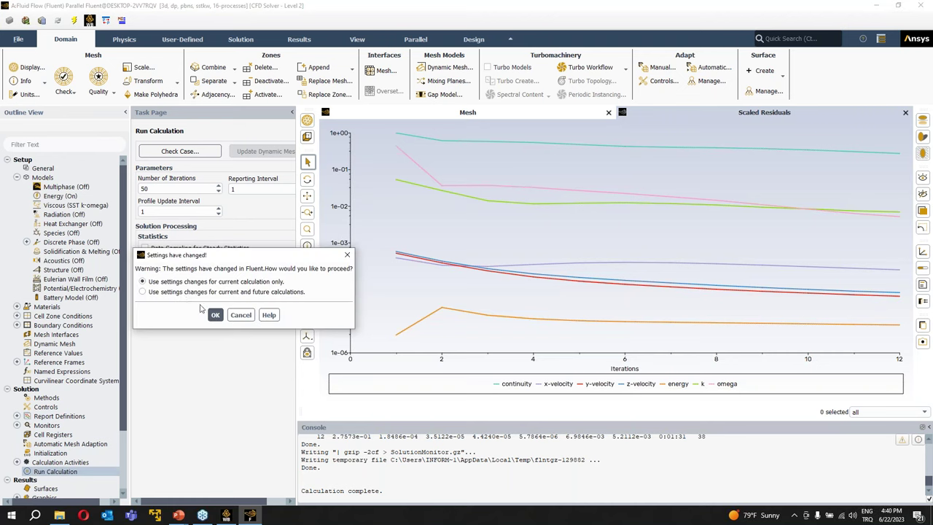
left_click(187, 292)
key("Return")
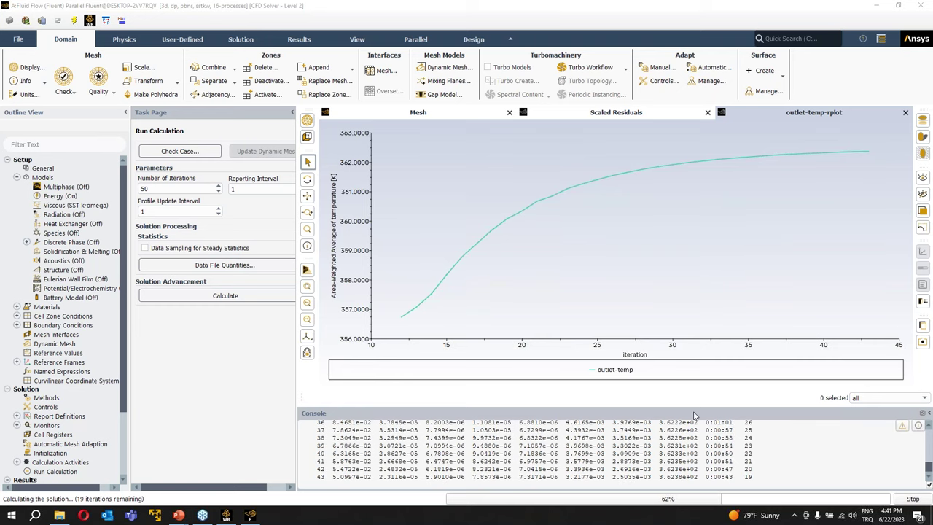
left_click_drag(927, 467, 927, 456)
scroll(928, 455, "down", 5)
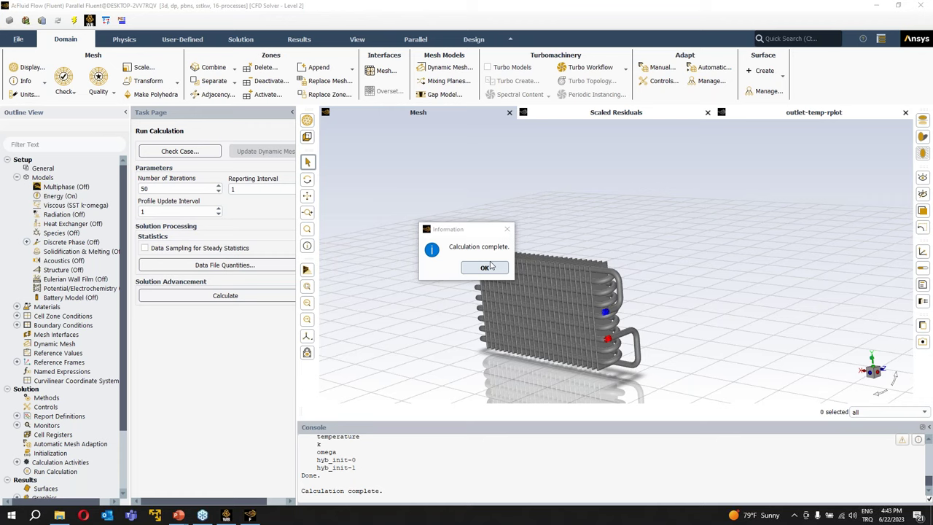
- Dismiss the Calculation complete notice and tilt the heat exchanger model slightly
left_click(490, 267)
left_click_drag(582, 234, 593, 218)
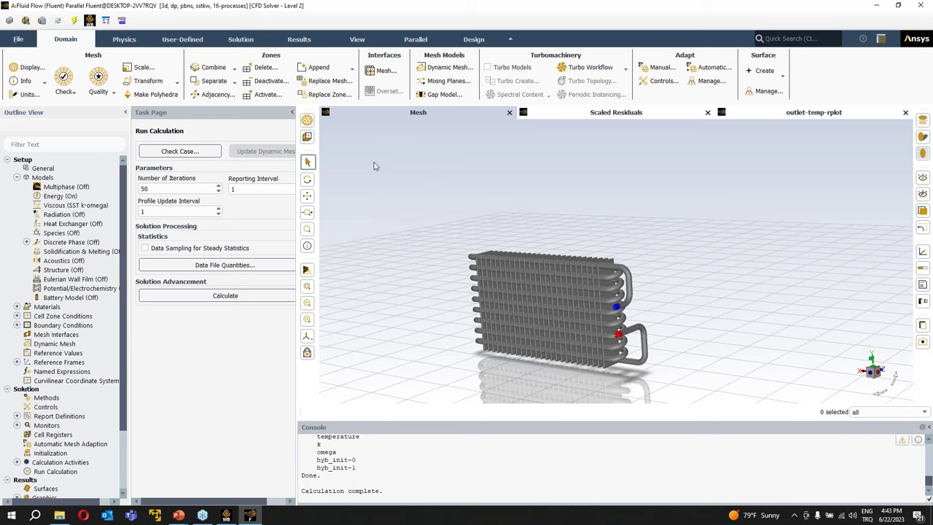
- Rotate the heat exchanger and zoom in on its right-hand tube bends
left_click_drag(473, 175, 555, 227)
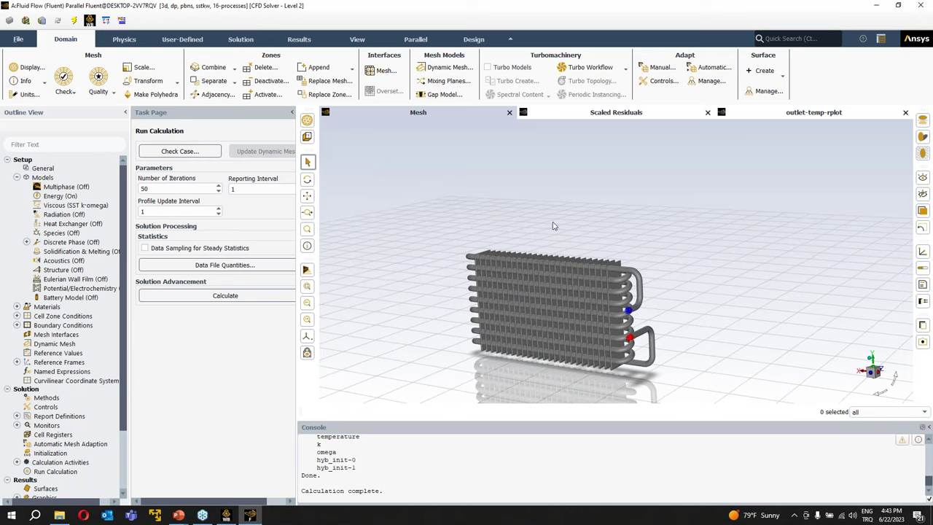
scroll(595, 374, "up", 5)
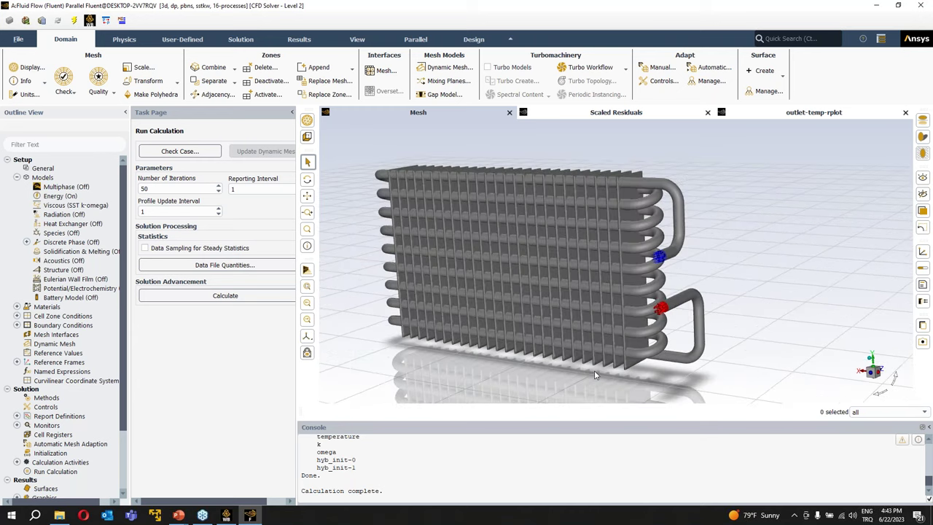
scroll(422, 481, "up", 5)
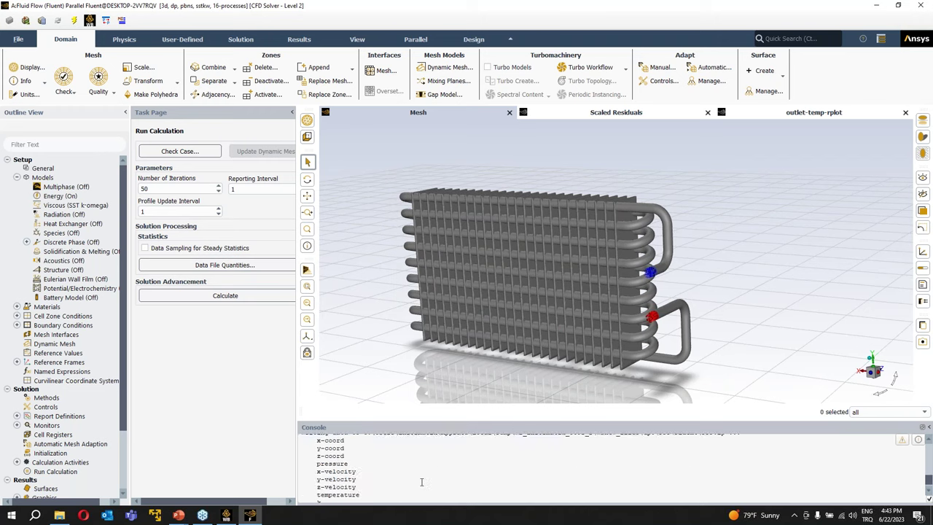
- Compare the outlet-temp history, Mesh and Scaled Residuals views, then show Solution Controls
left_click(804, 115)
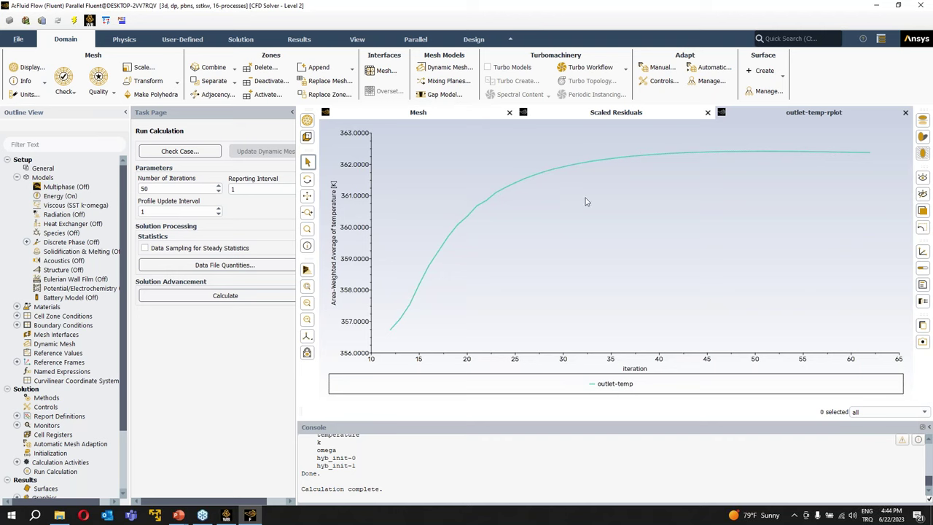
left_click(476, 115)
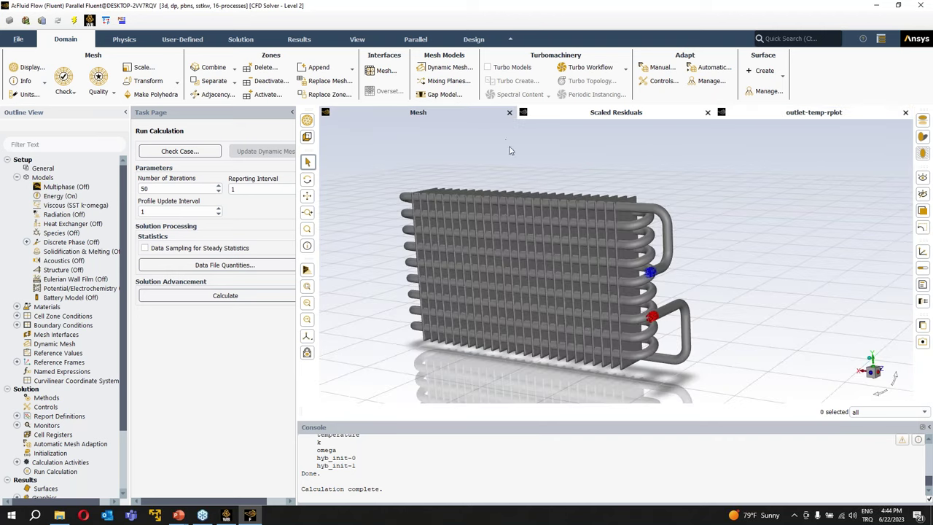
left_click(778, 115)
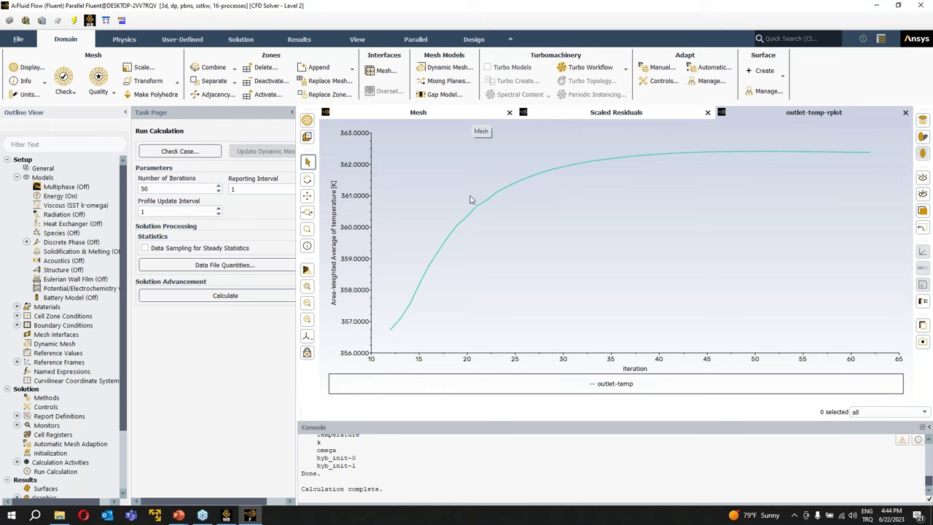
mouse_move(396, 328)
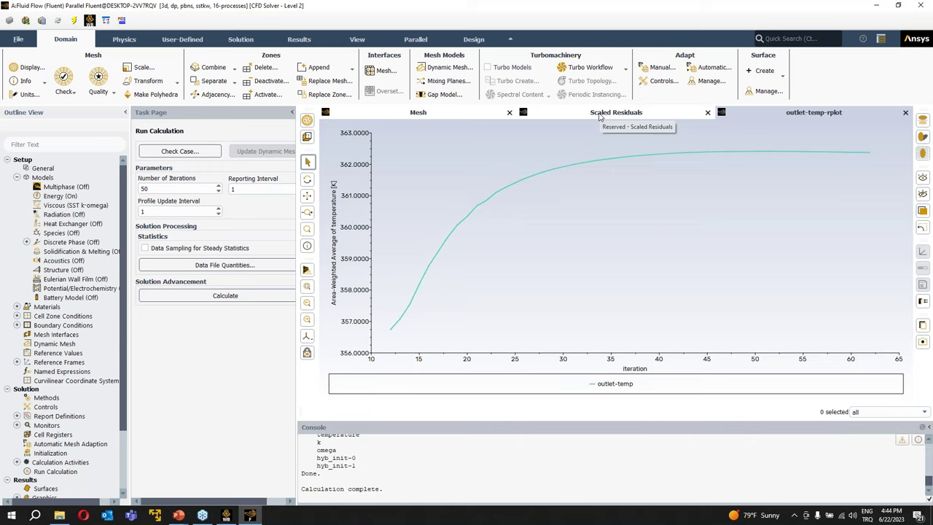
left_click(599, 115)
left_click(748, 113)
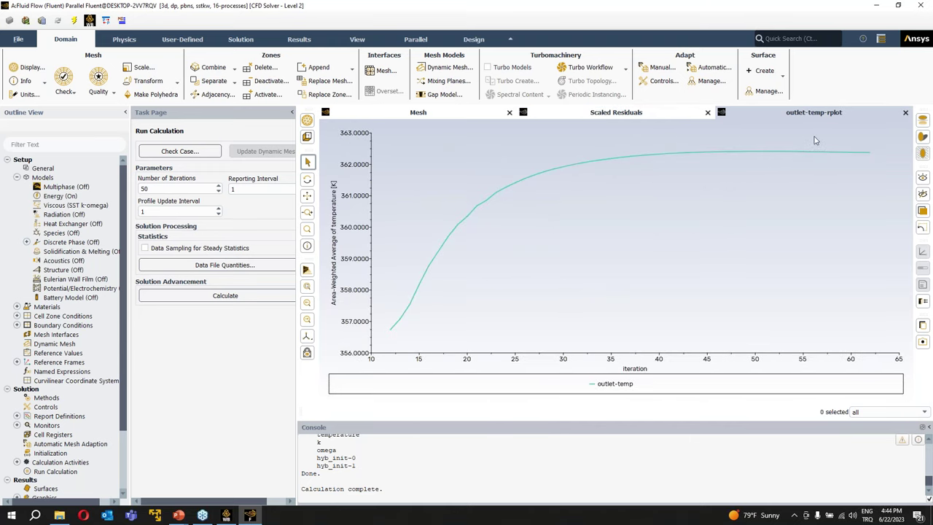
left_click(642, 117)
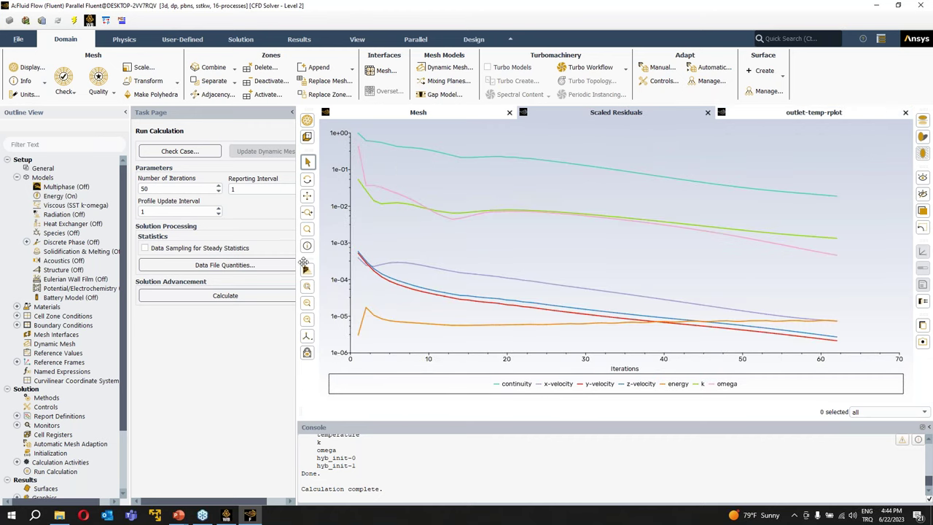
left_click(57, 408)
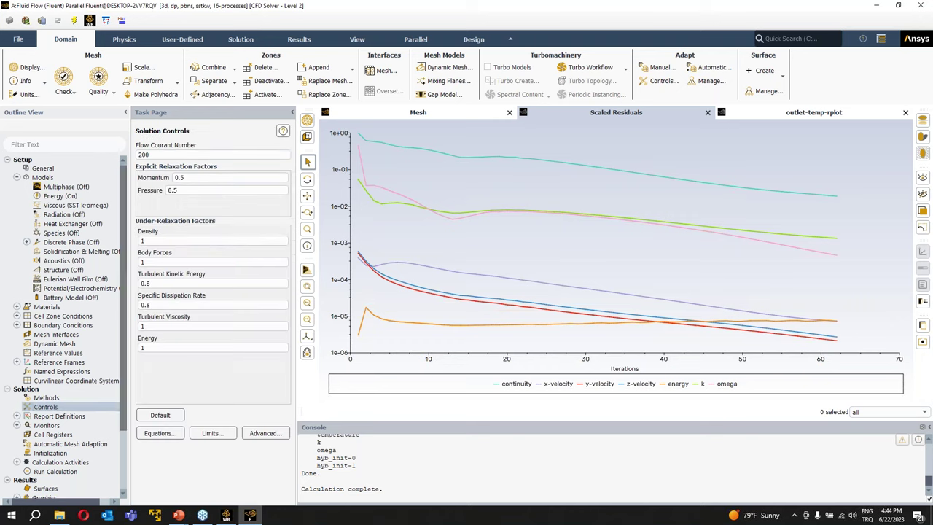
- Expand Report Definitions and Monitors and review the residual convergence criteria unchanged
left_click(17, 416)
left_click(18, 434)
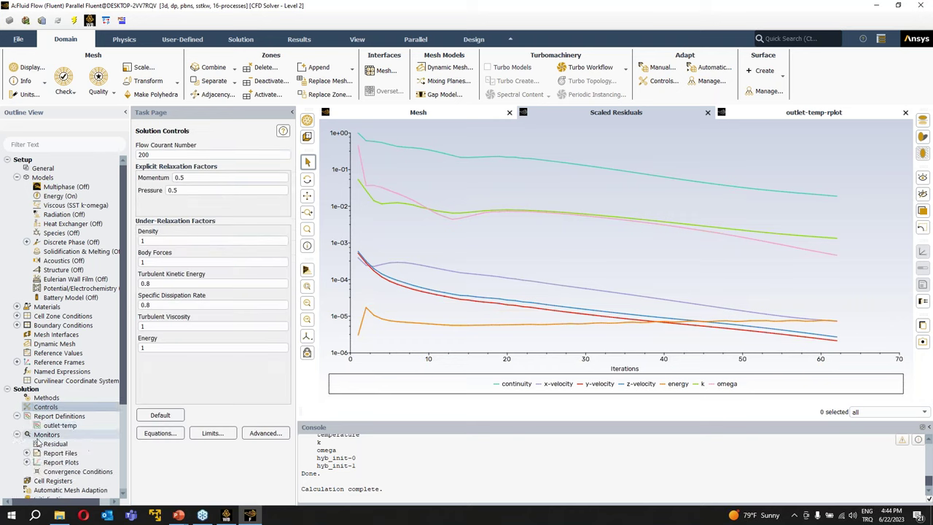
left_click(41, 444)
double_click(41, 444)
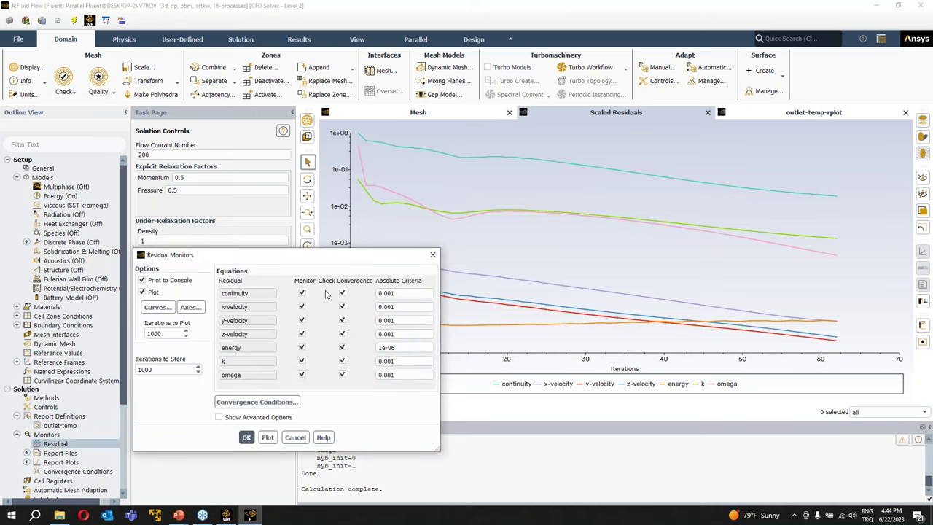
left_click_drag(336, 261, 198, 208)
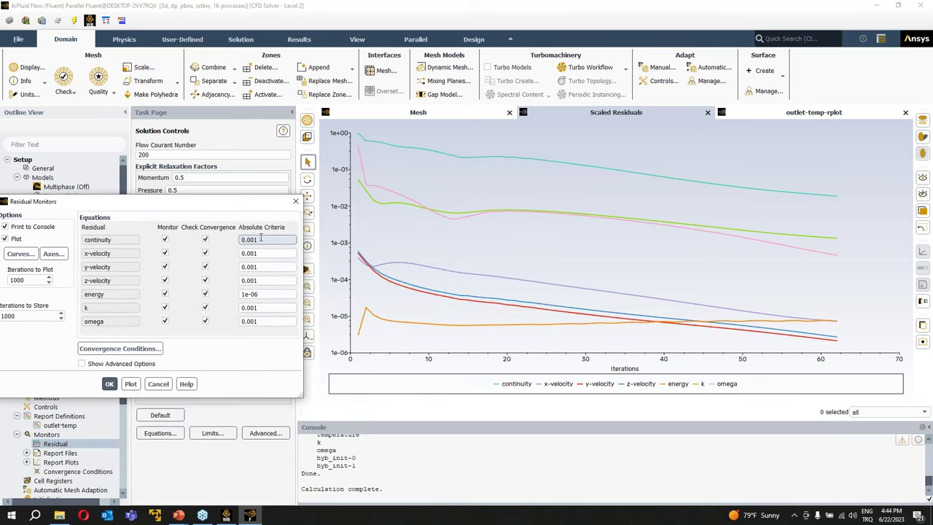
left_click(295, 202)
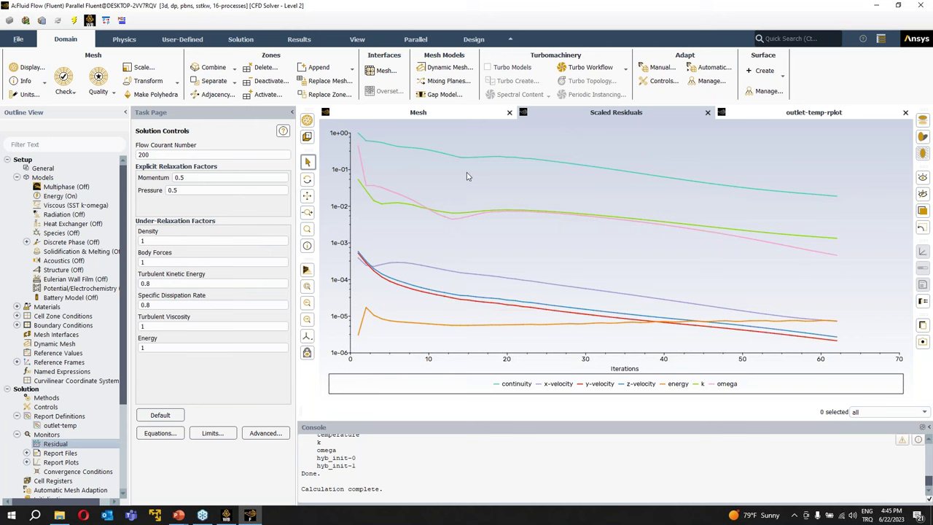
- Read the final outlet temperature near 362.38 K, then rotate and enlarge the heat exchanger model
left_click(825, 120)
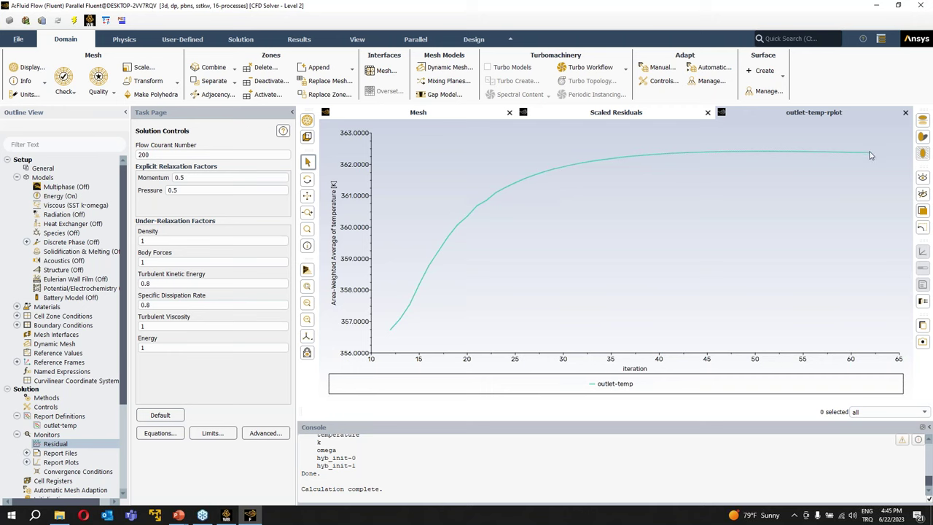
mouse_move(868, 152)
left_click(429, 114)
left_click_drag(703, 211, 636, 350)
scroll(635, 349, "up", 2)
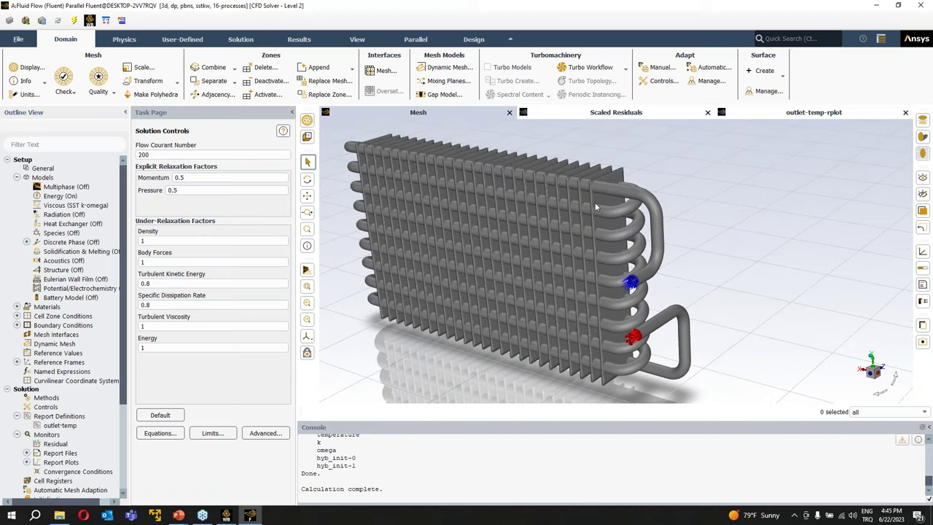
- Compute the total heat transfer rate through wall-fluid-solid-shadow, giving 3880.484 W
left_click(295, 42)
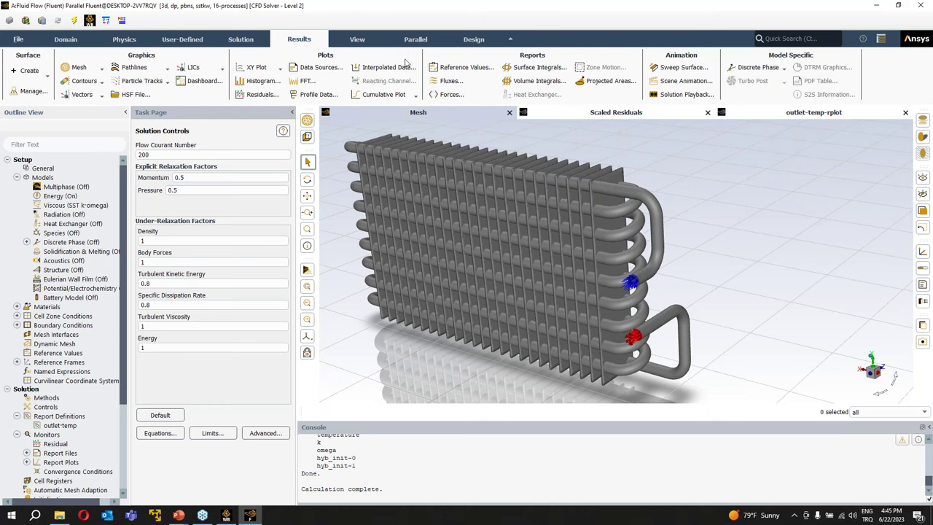
left_click(446, 80)
left_click_drag(406, 260, 432, 145)
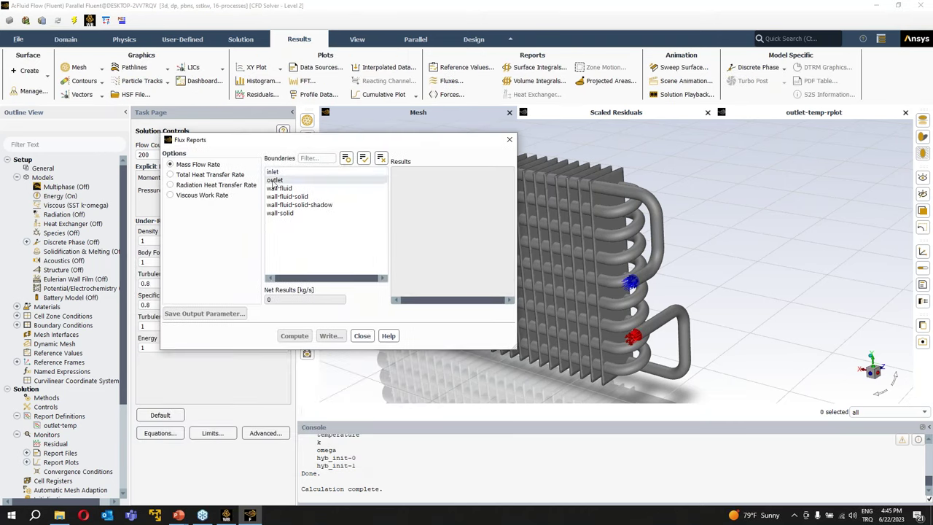
left_click(195, 178)
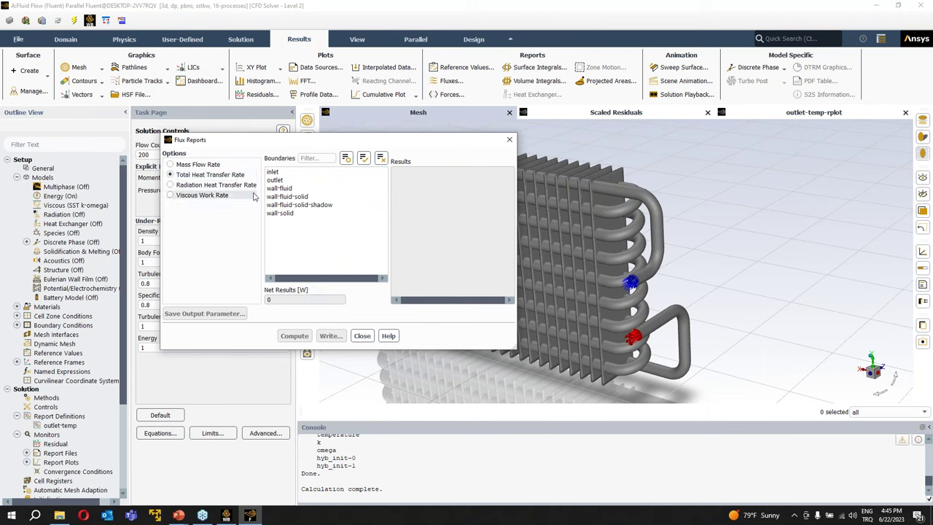
left_click(271, 206)
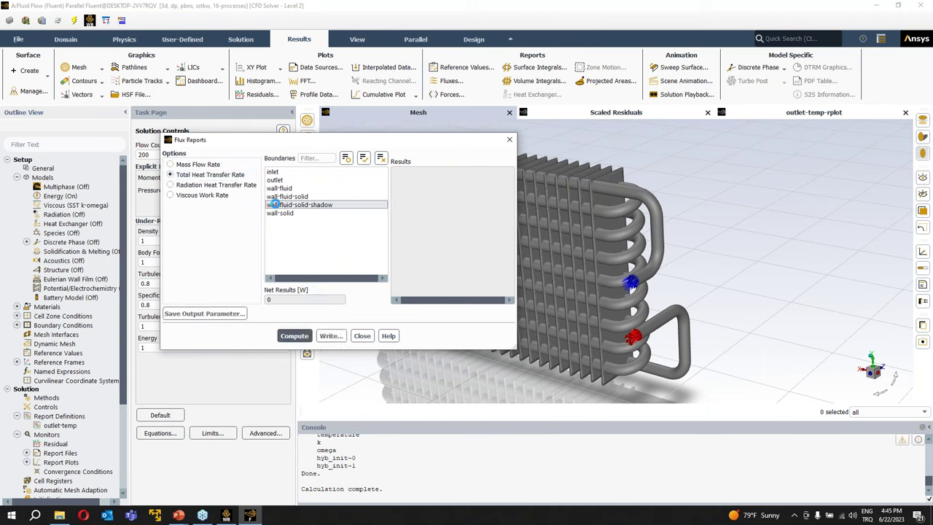
left_click(295, 336)
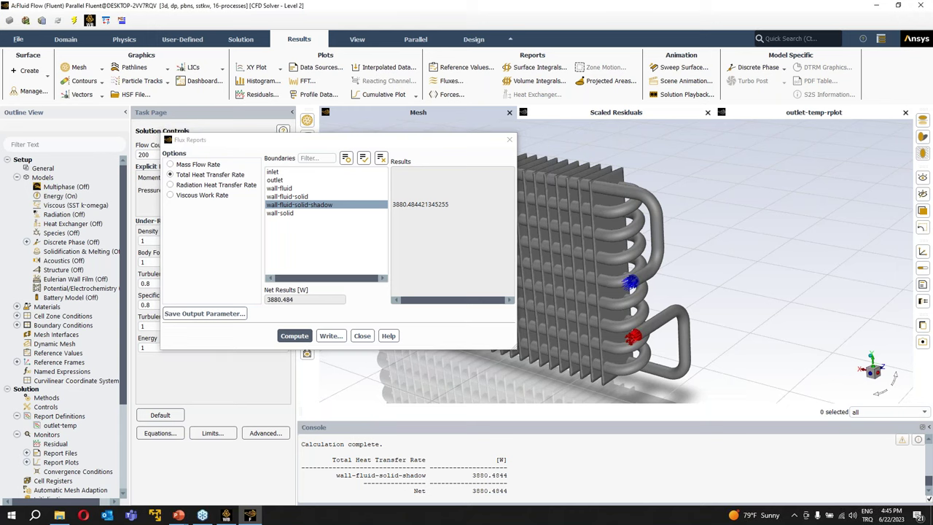
- Display only the wall-fluid-solid-shadow surface mesh and rotate it to inspect the tubes
left_click(66, 38)
left_click(29, 68)
left_click_drag(291, 168, 808, 197)
left_click(853, 215)
left_click(716, 262)
left_click(677, 369)
left_click_drag(727, 202, 314, 252)
left_click_drag(752, 235, 629, 219)
scroll(739, 208, "up", 5)
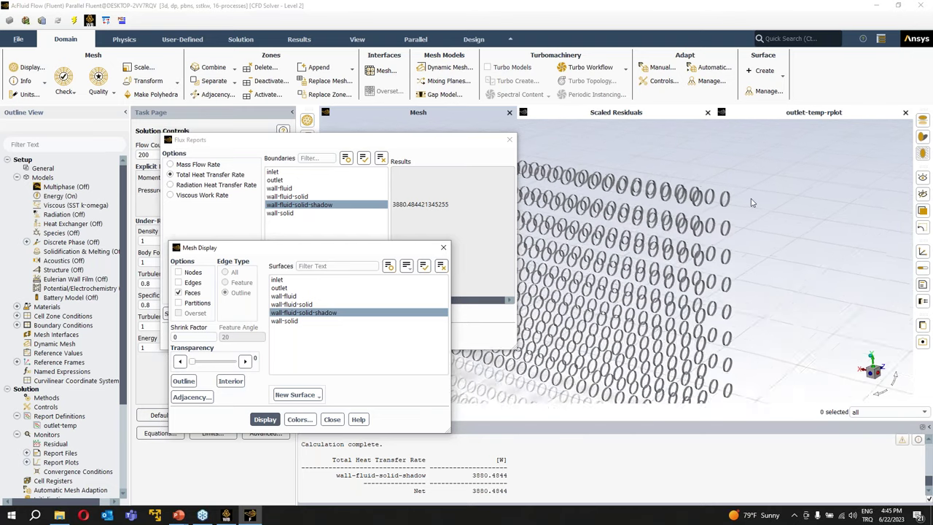
left_click_drag(739, 208, 667, 211)
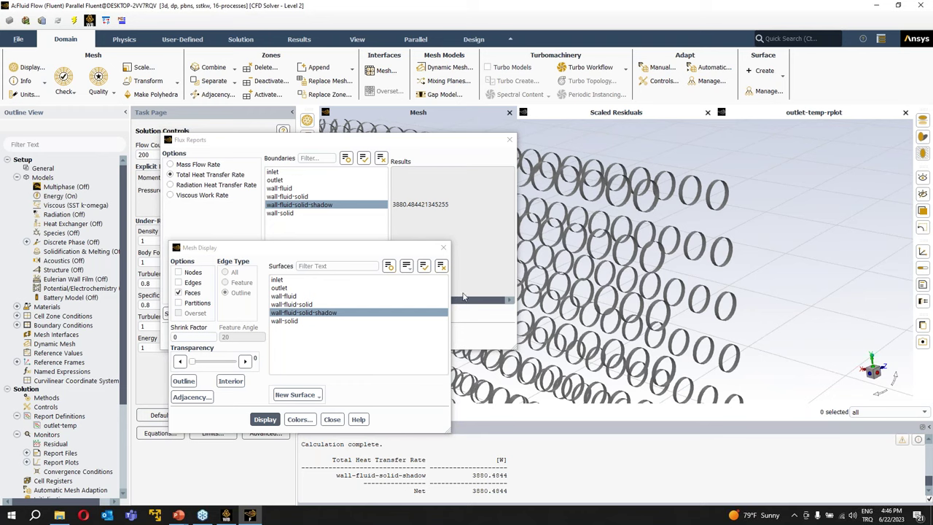
- Close the Mesh Display and Flux Reports dialogs
left_click(443, 251)
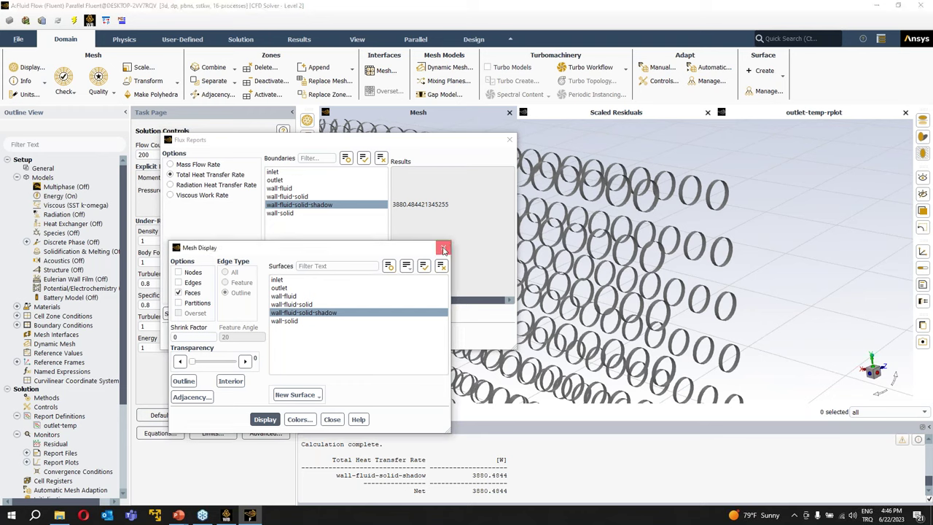
left_click(442, 251)
left_click(367, 337)
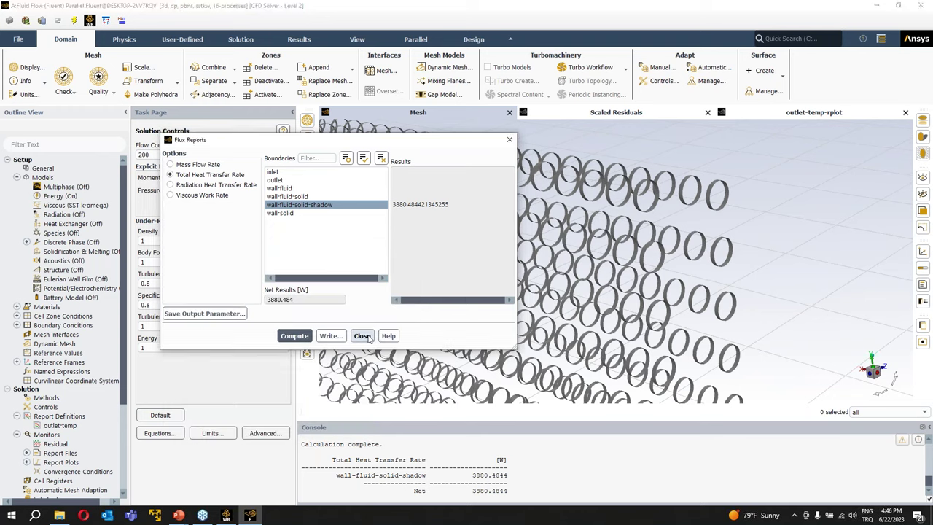
left_click(366, 337)
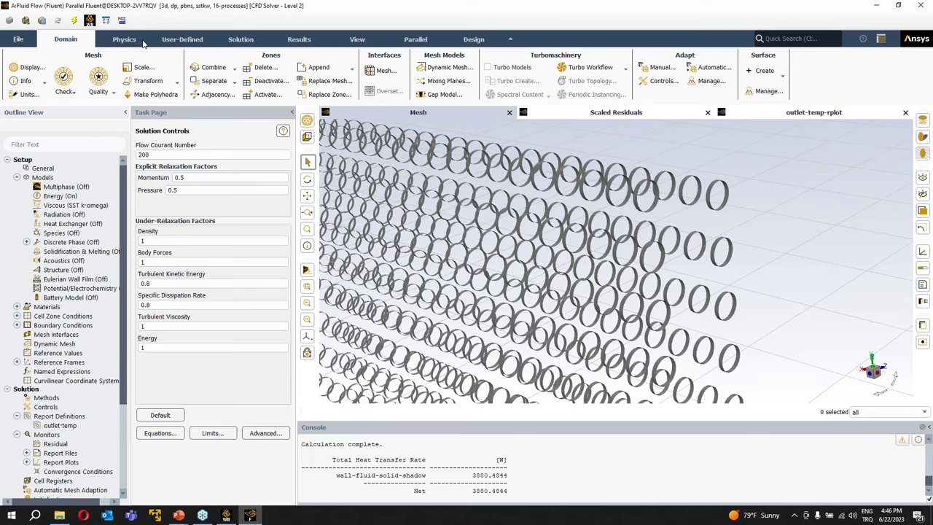
- Open the Surface Integrals report and set its report type to Area-Weighted Average
left_click(134, 42)
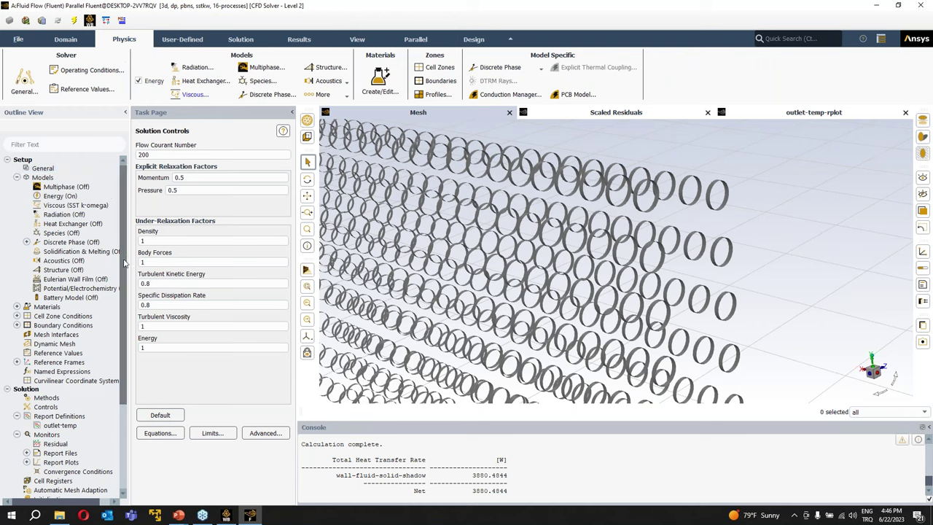
scroll(120, 312, "down", 2)
scroll(120, 312, "down", 2)
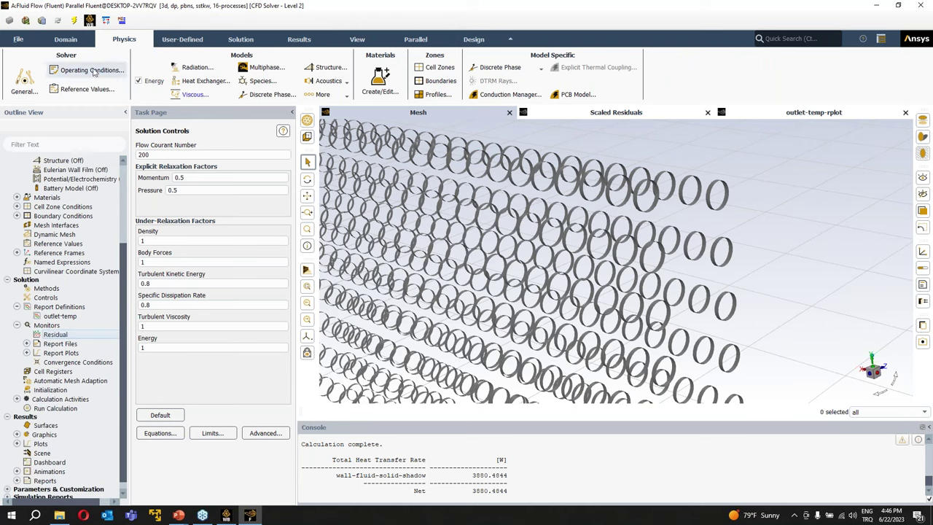
left_click(315, 40)
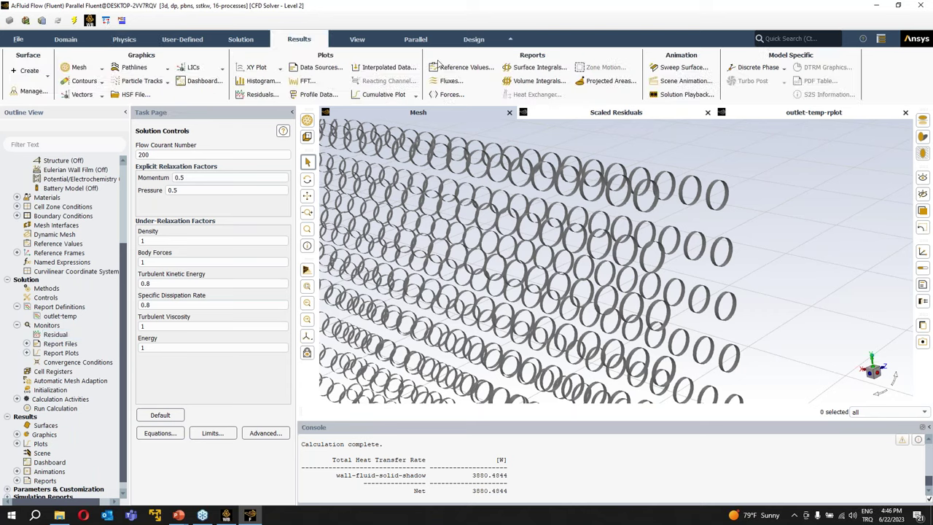
left_click(538, 67)
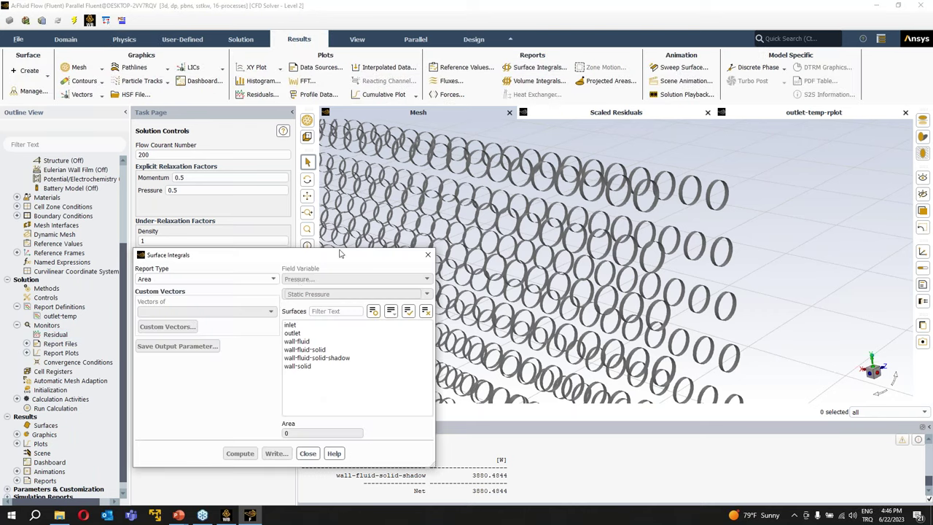
left_click_drag(309, 256, 413, 146)
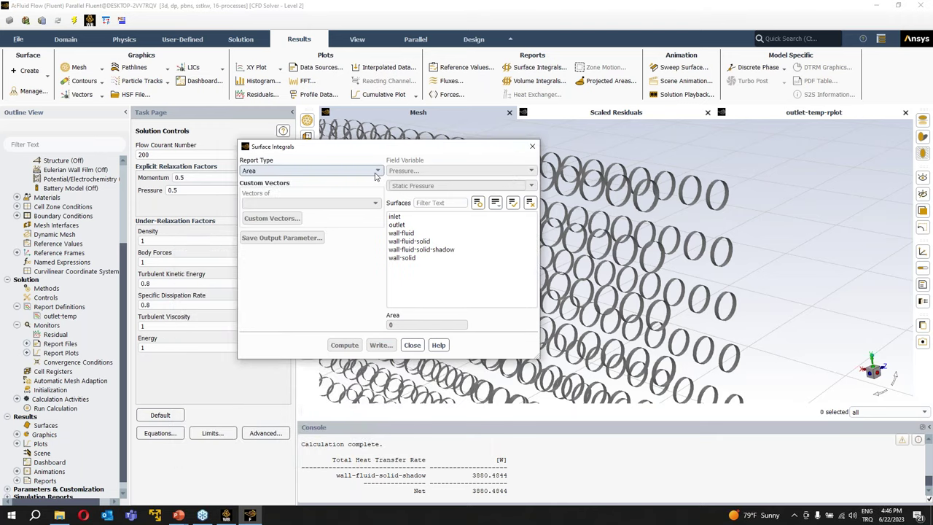
left_click(376, 172)
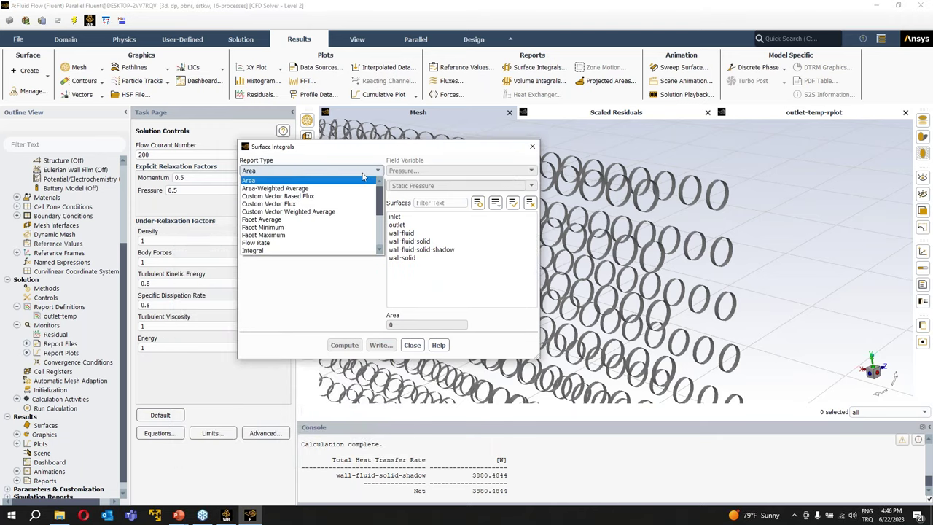
left_click(343, 189)
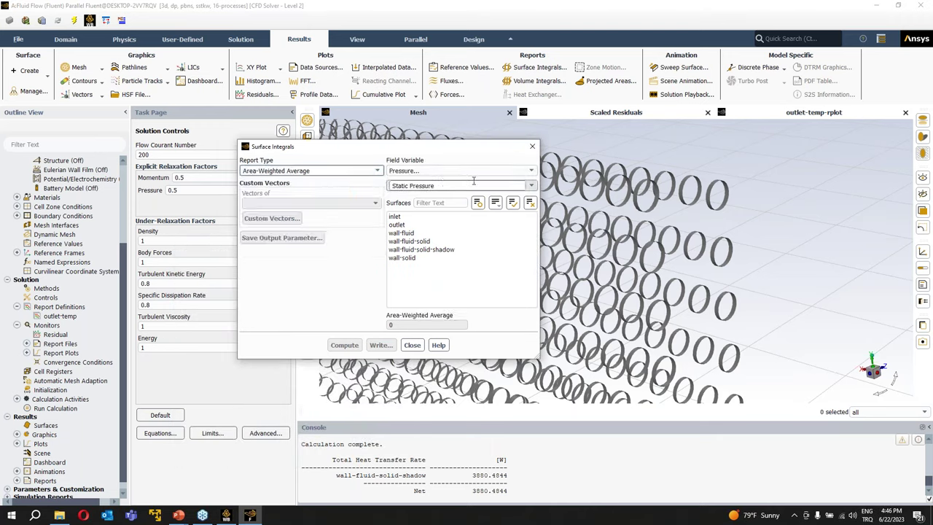
- Compute the area-weighted Surface Nusselt Number (Wall Fluxes) on wall-fluid-solid
left_click(530, 172)
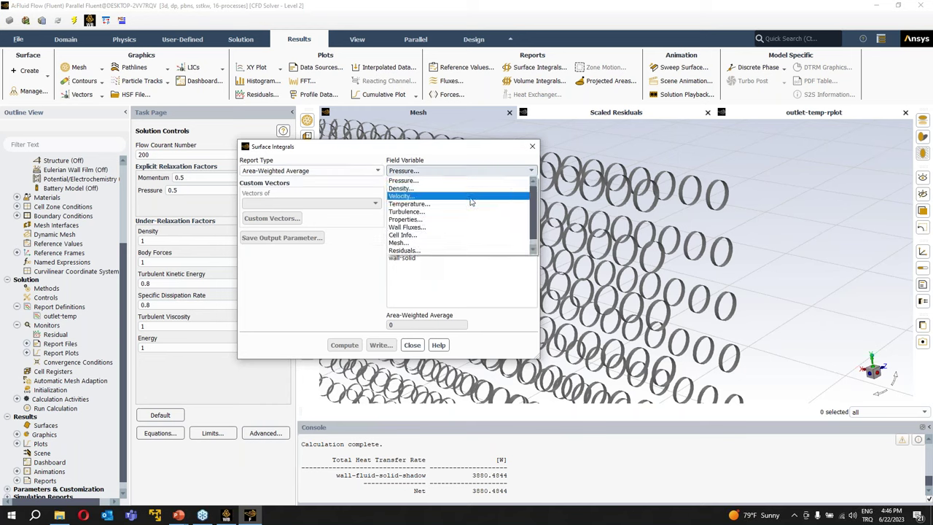
left_click(434, 228)
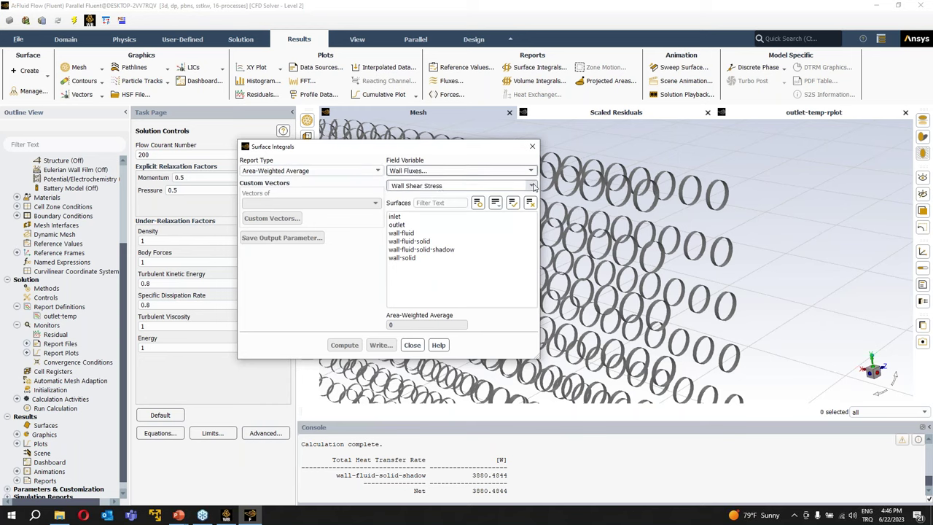
left_click(467, 186)
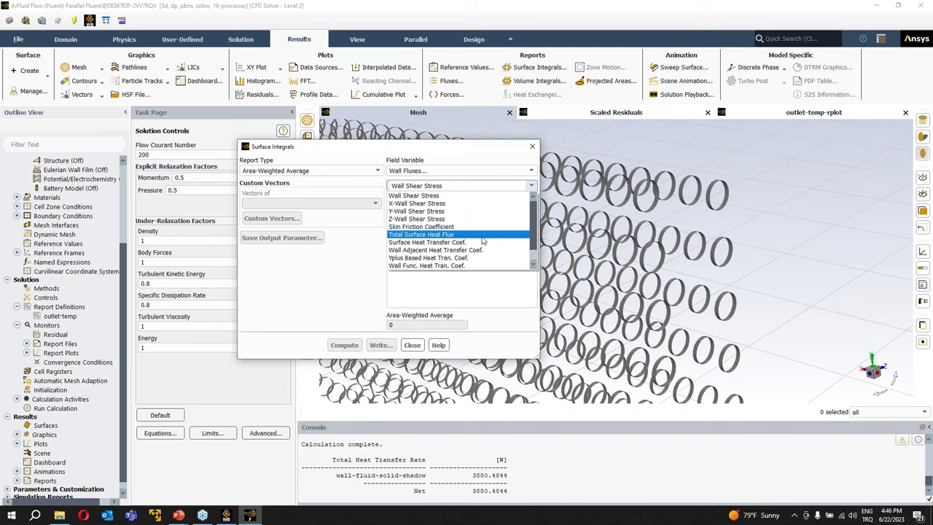
left_click_drag(537, 233, 534, 246)
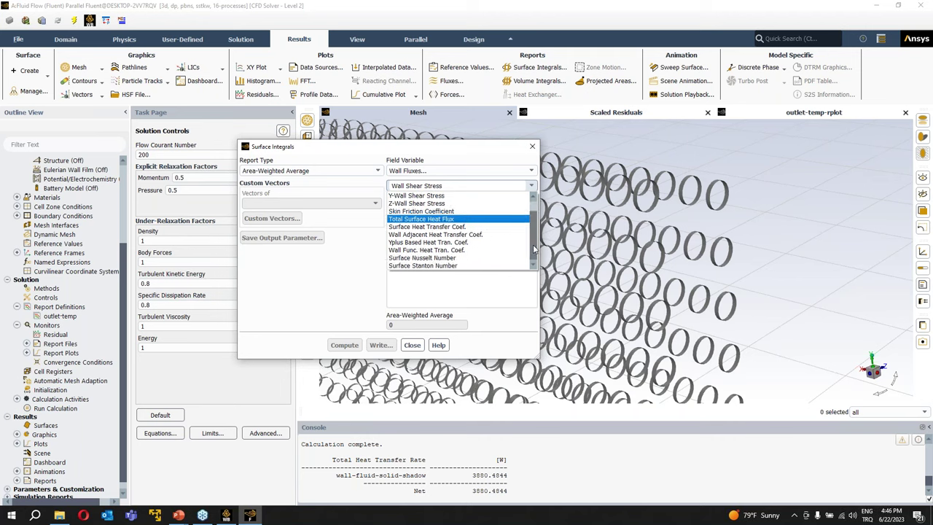
left_click(443, 258)
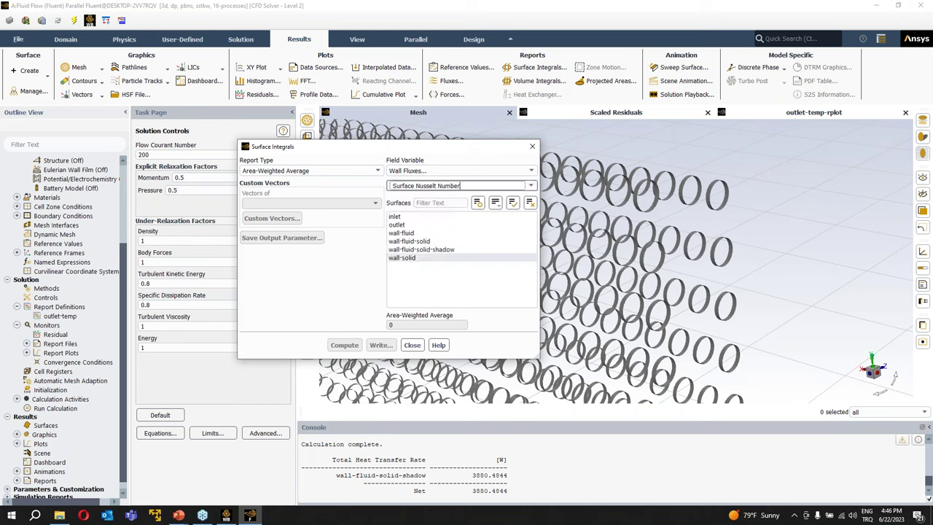
left_click(434, 243)
key("Return")
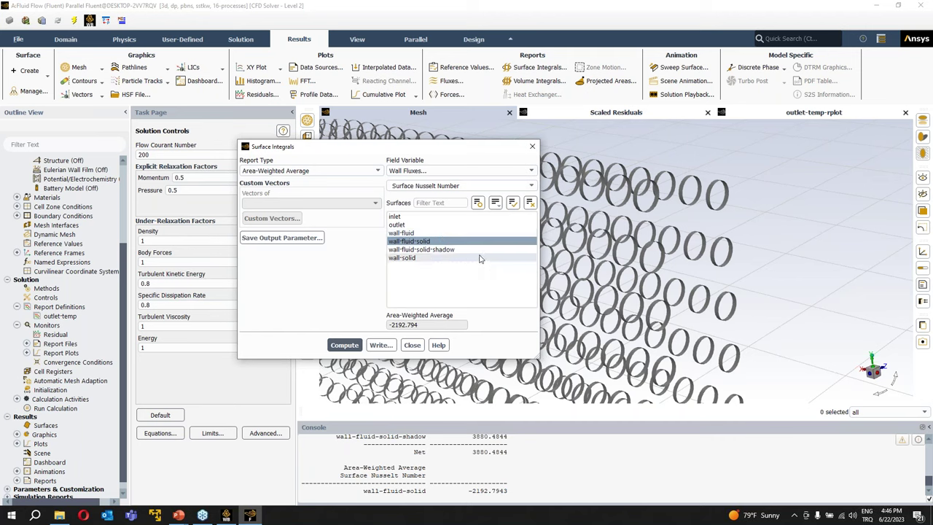
- Highlight the -2192.794 result and move the Surface Integrals window aside
left_click_drag(425, 329, 392, 329)
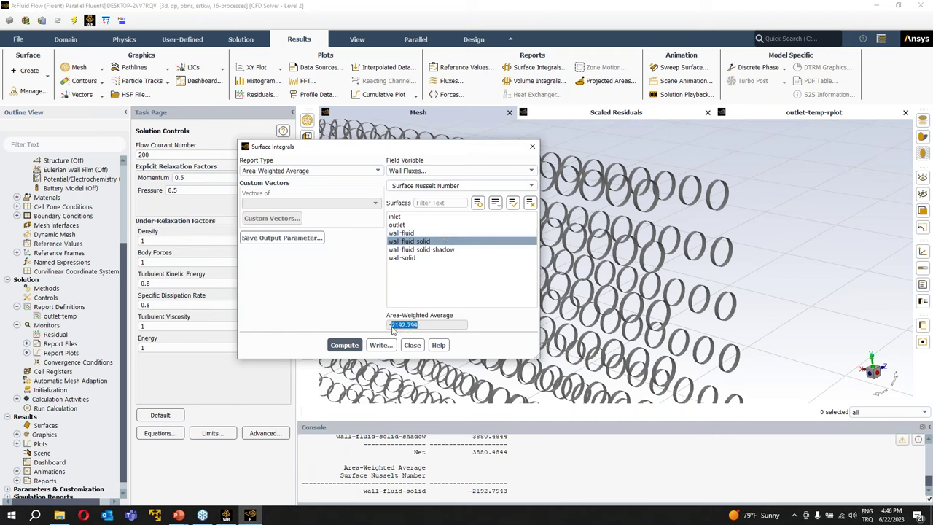
left_click(391, 329)
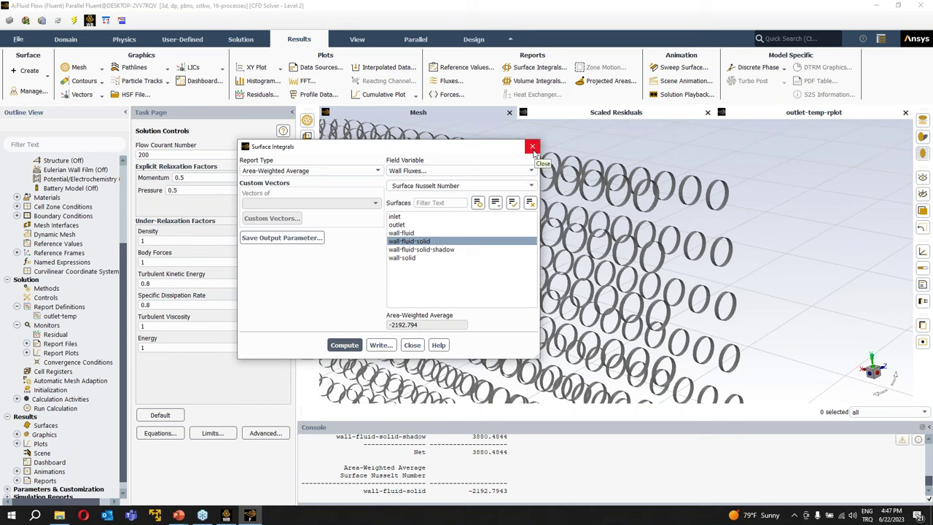
left_click_drag(498, 149, 581, 188)
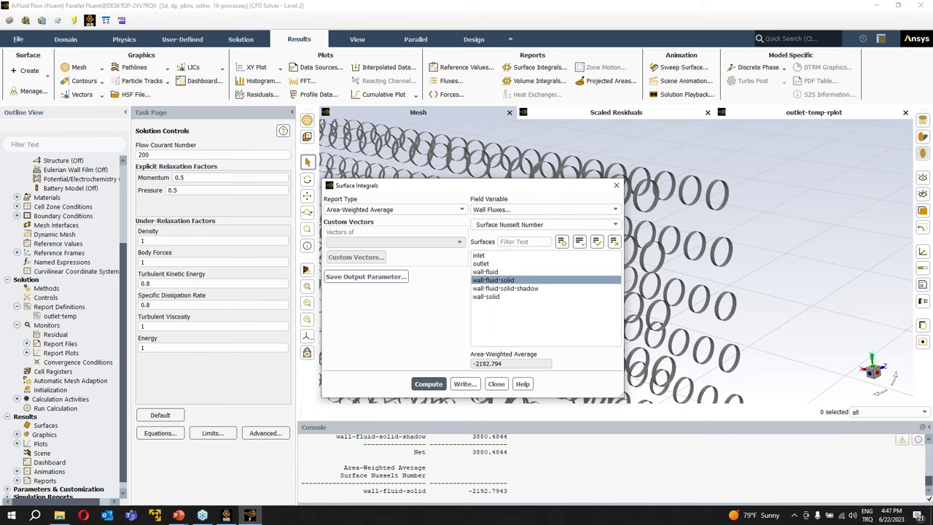
left_click(35, 515)
- Launch Notepad from the taskbar search and type a contact e-mail address on its first line
type("notepad")
key("Return")
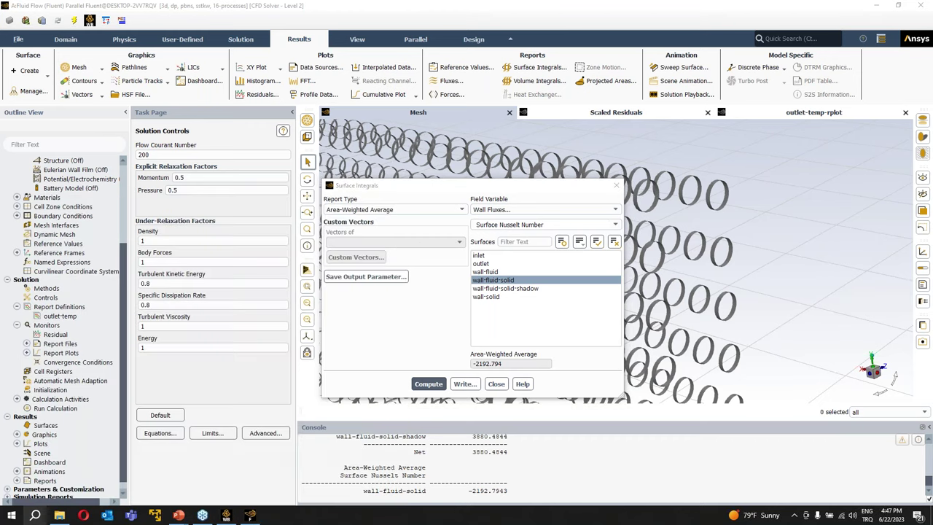
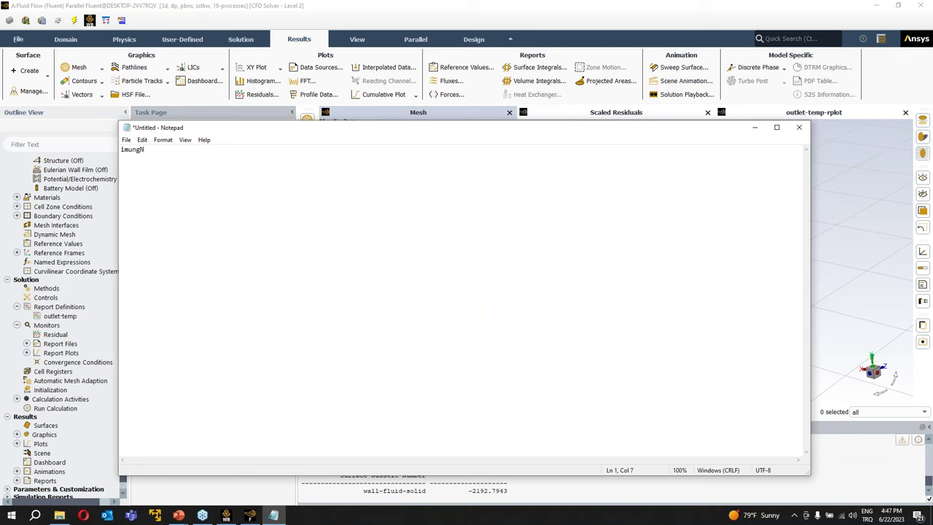
left_click_drag(418, 132, 415, 115)
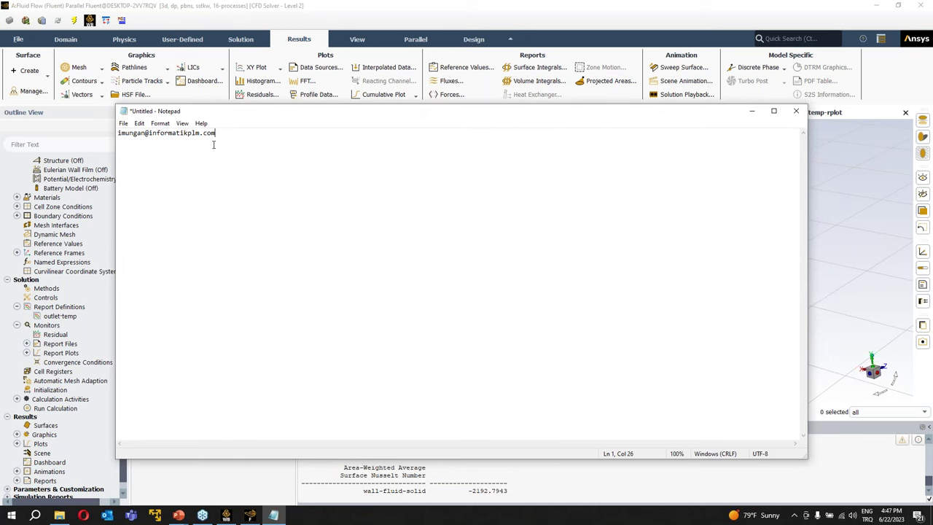